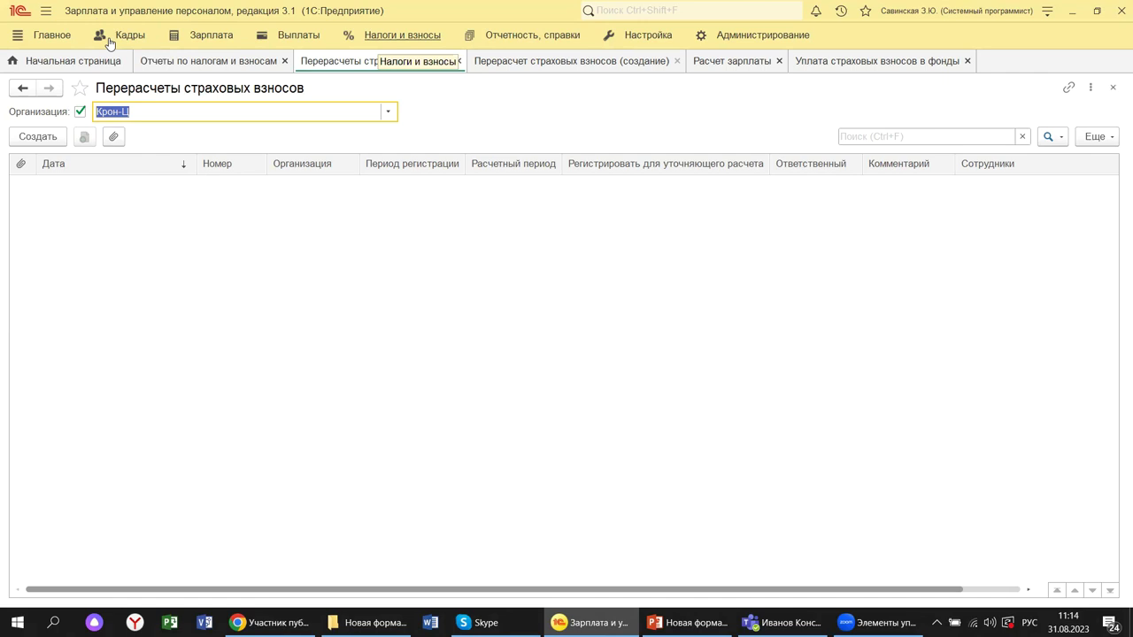
Step: Open the «Акты проверок страховых взносов» list under «Налоги и взносы» and view the available organization filter choices
left_click(403, 35)
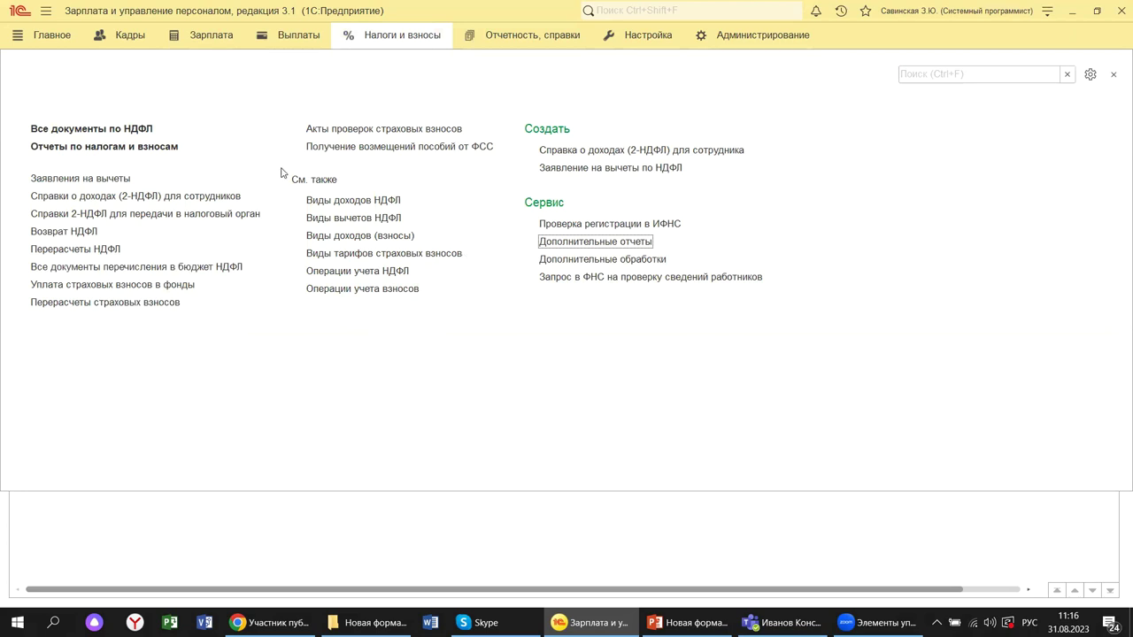
left_click(359, 131)
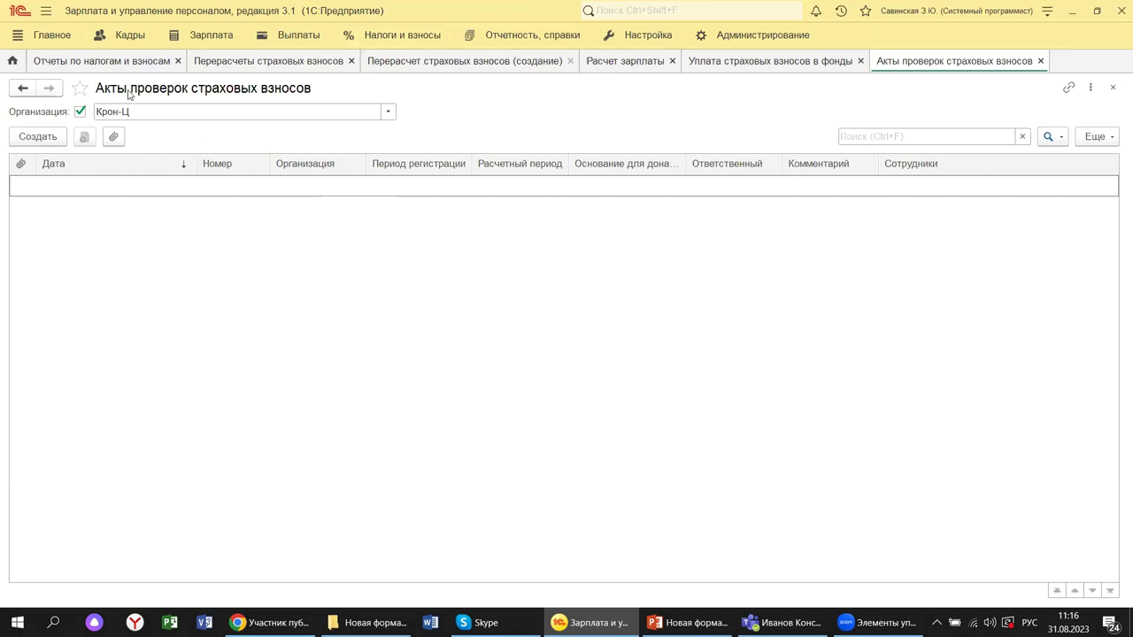
left_click(388, 112)
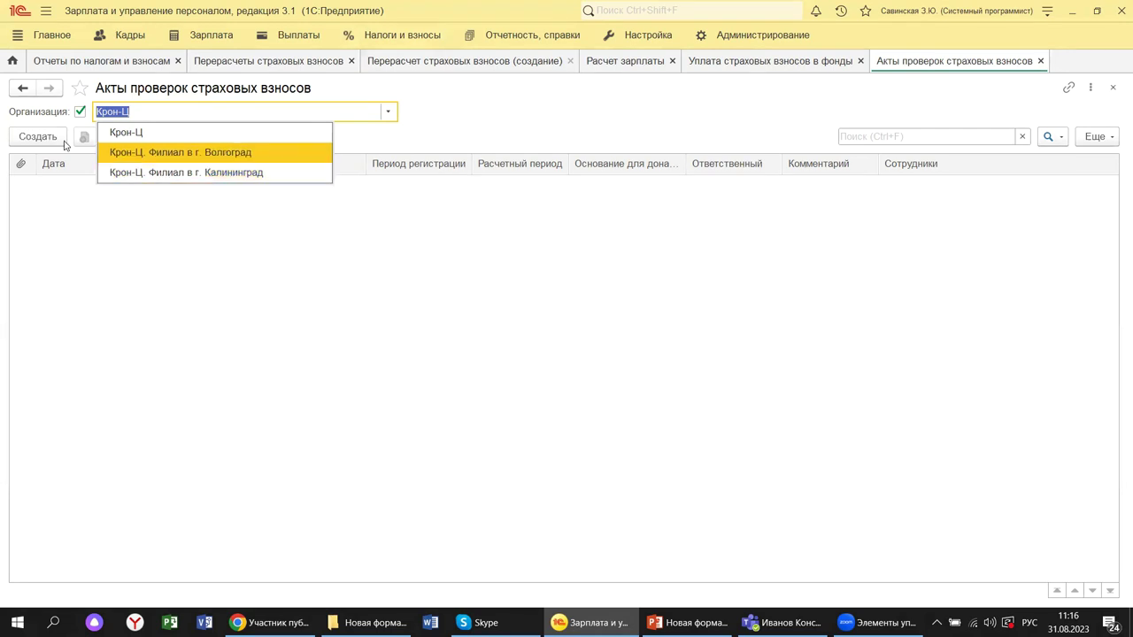
key("Escape")
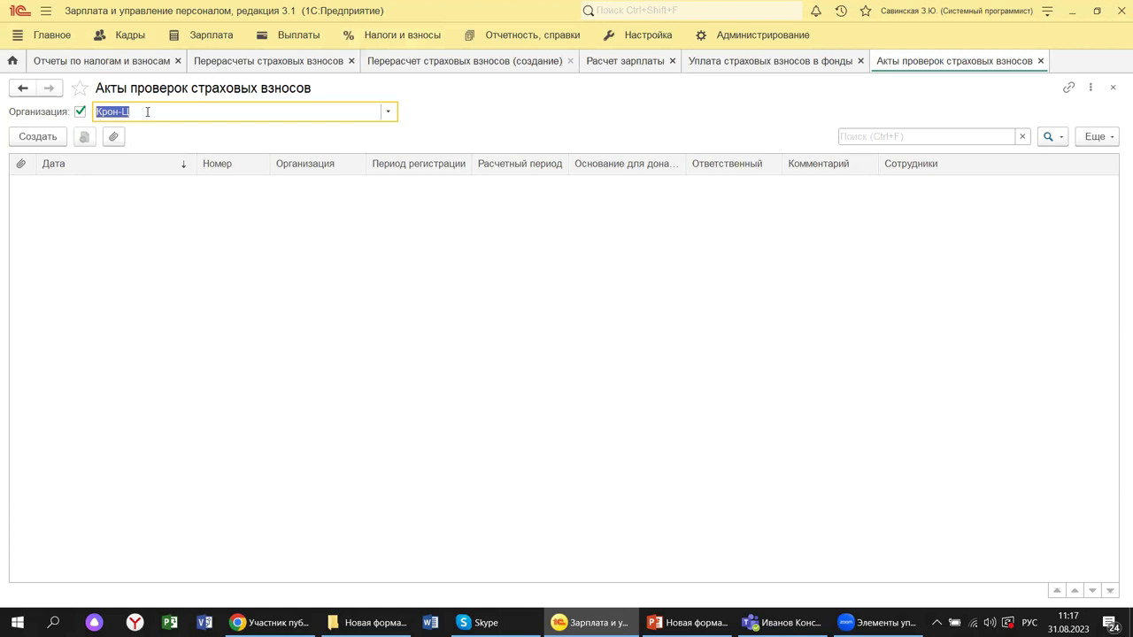
Step: Review the employee picker and «Сведения о доходах» in a new contribution audit act, and close it unsaved together with the contribution lists
left_click(27, 137)
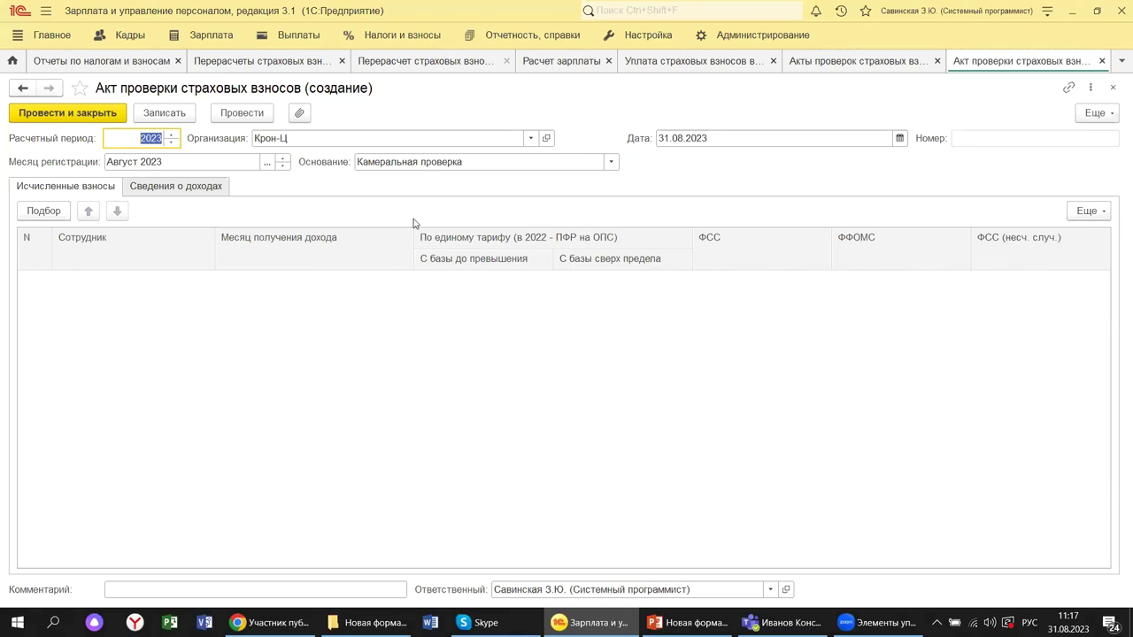
left_click(40, 212)
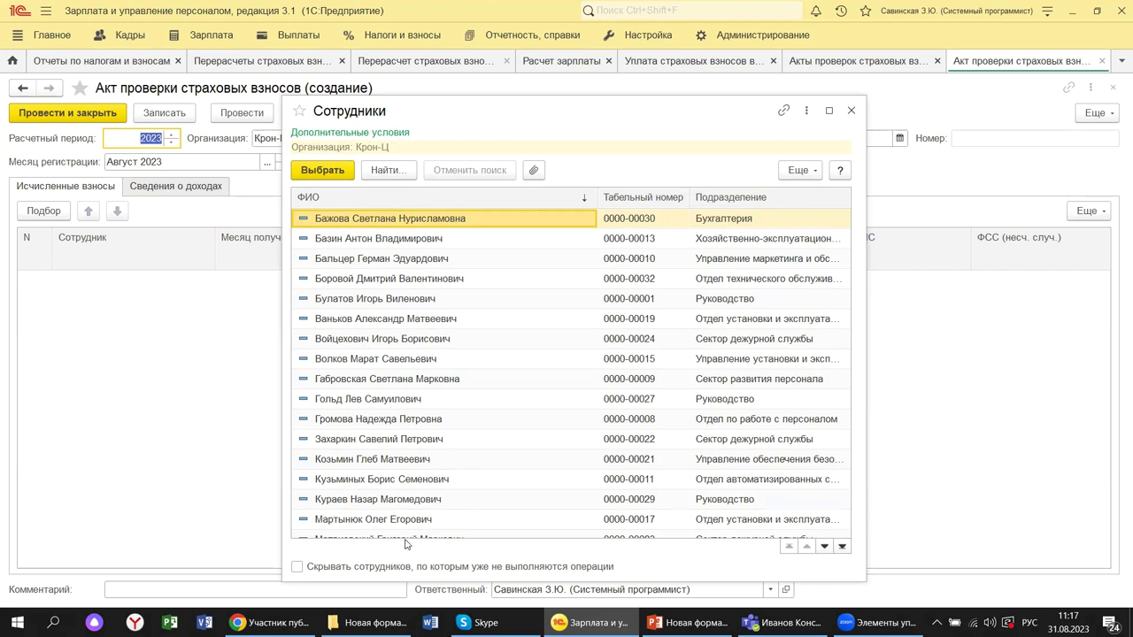
left_click(852, 112)
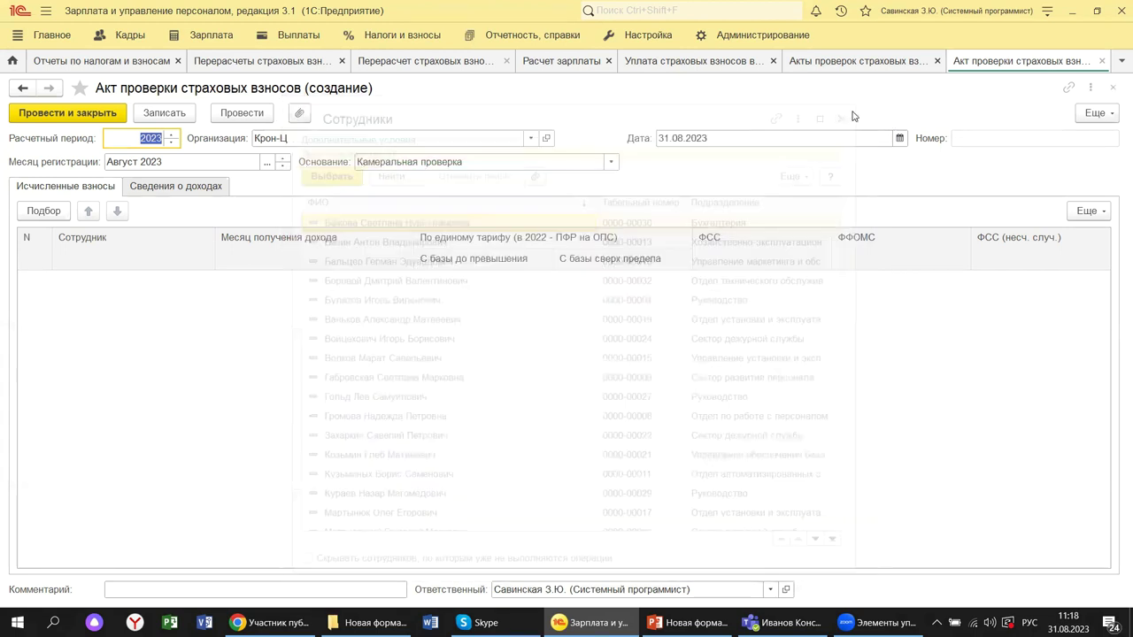
left_click(200, 191)
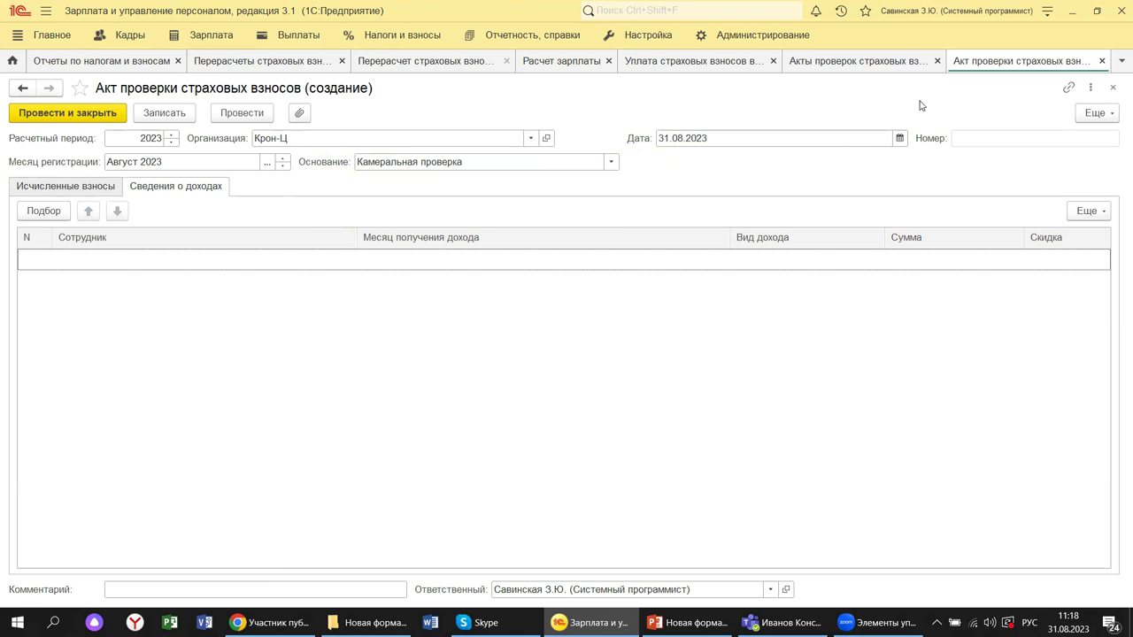
left_click(1114, 87)
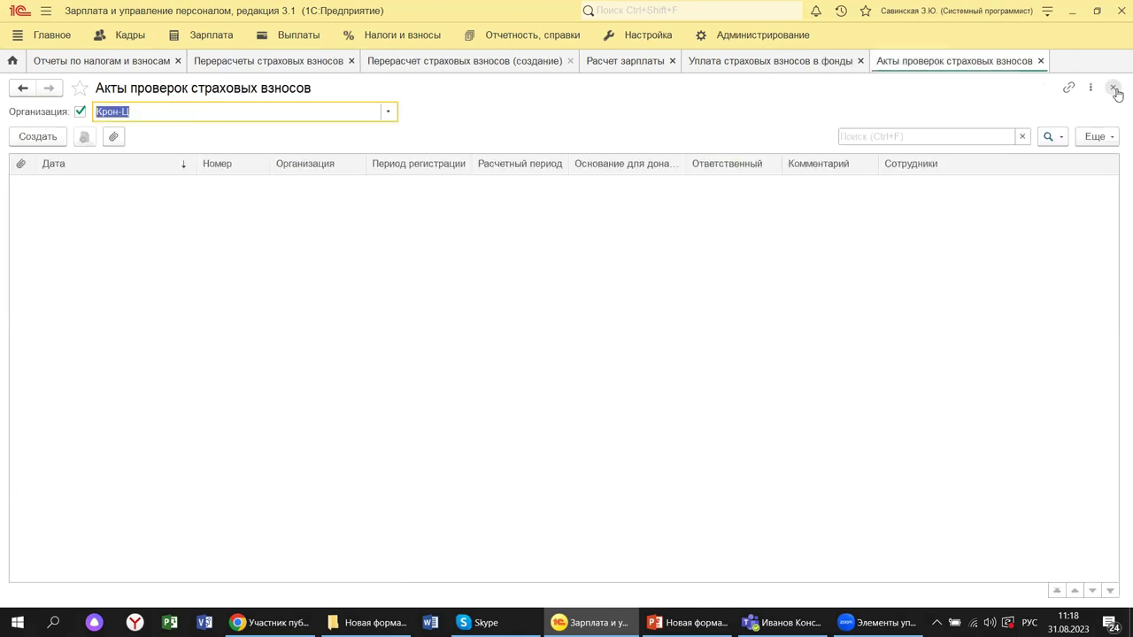
left_click(1114, 89)
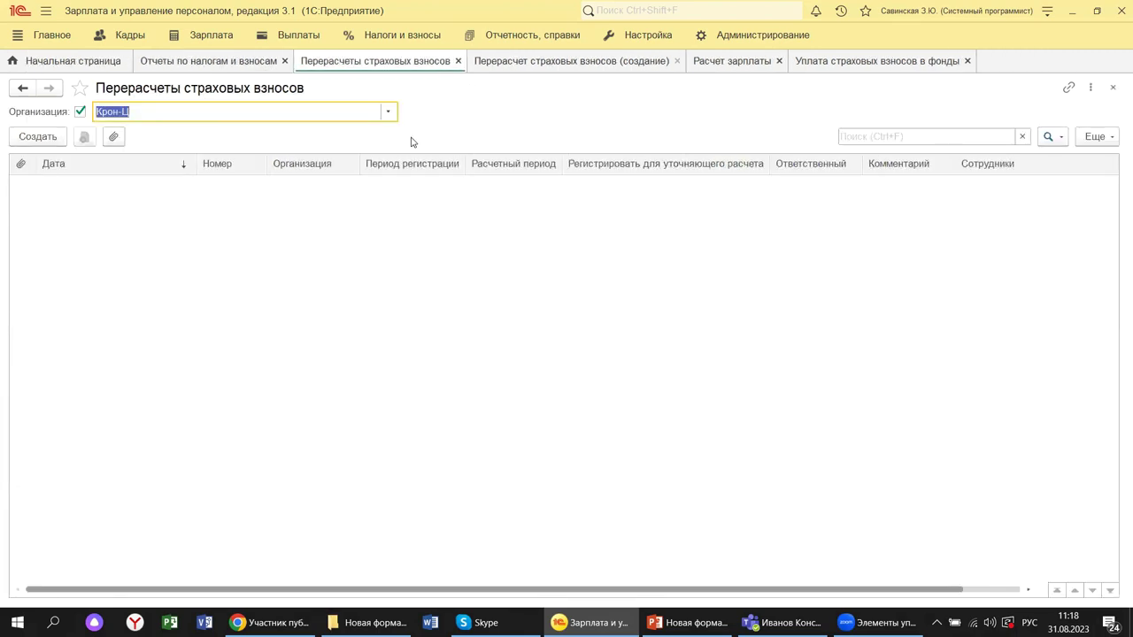
left_click(1114, 89)
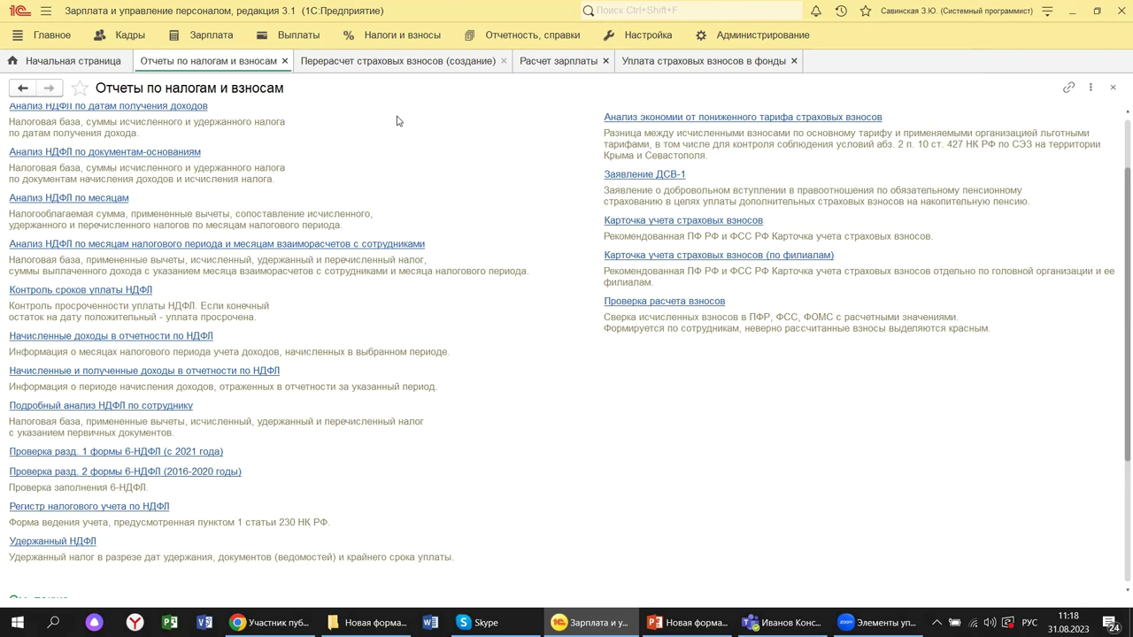
Step: Generate the «Проверка расчета взносов» report for «Крон-Ц. Филиал в г. Волгоград», 01.01.2023–31.07.2023, and examine all its sections
left_click(465, 30)
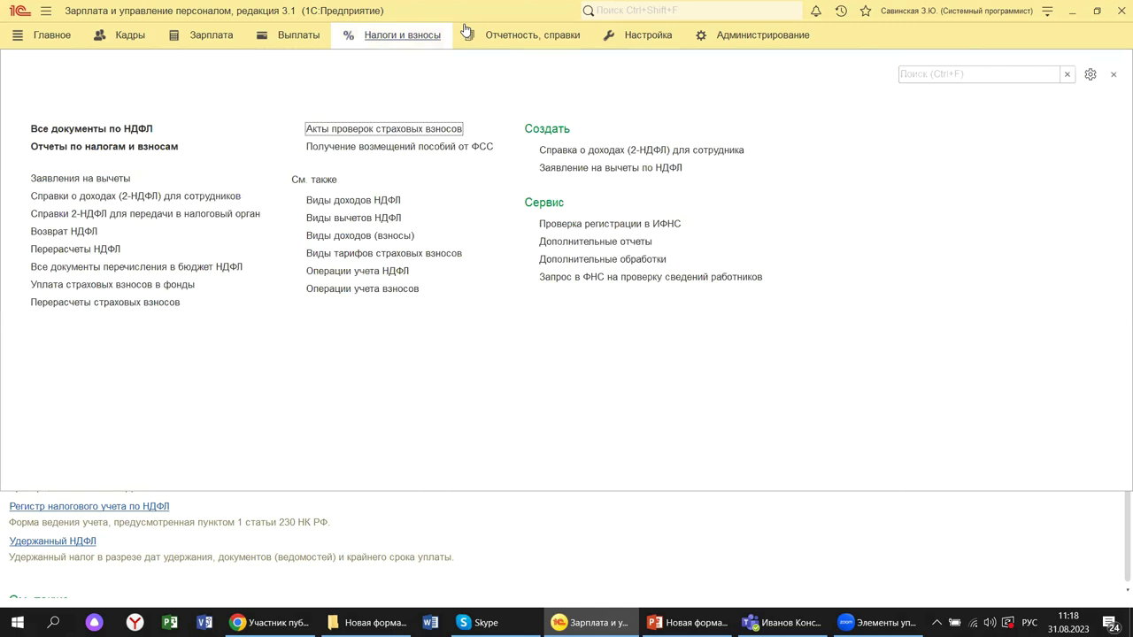
left_click(75, 149)
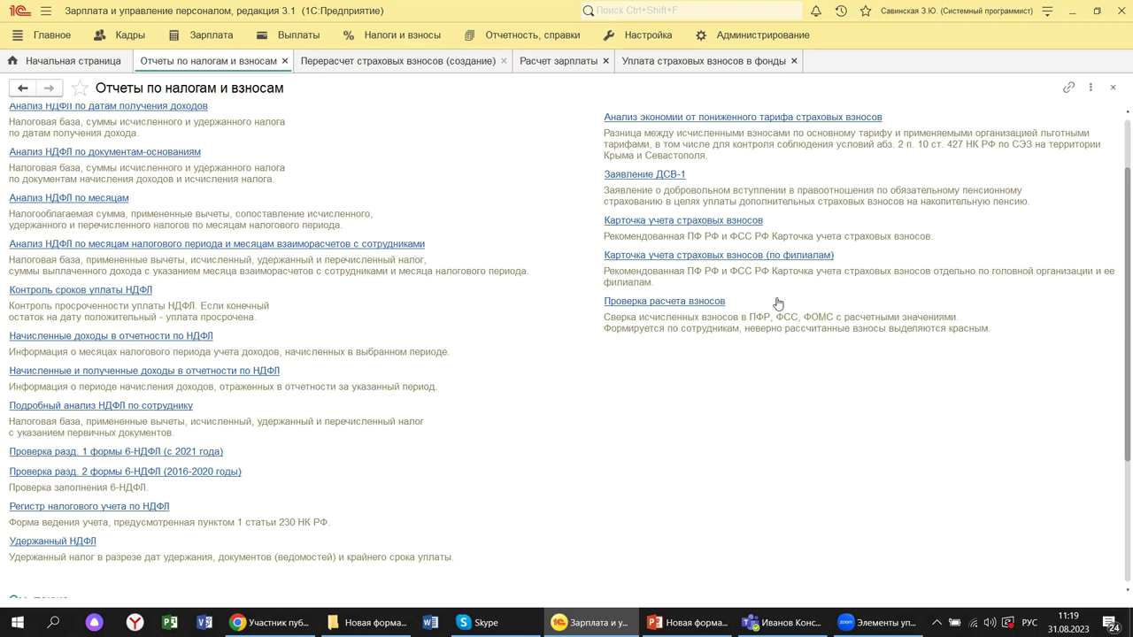
left_click(642, 305)
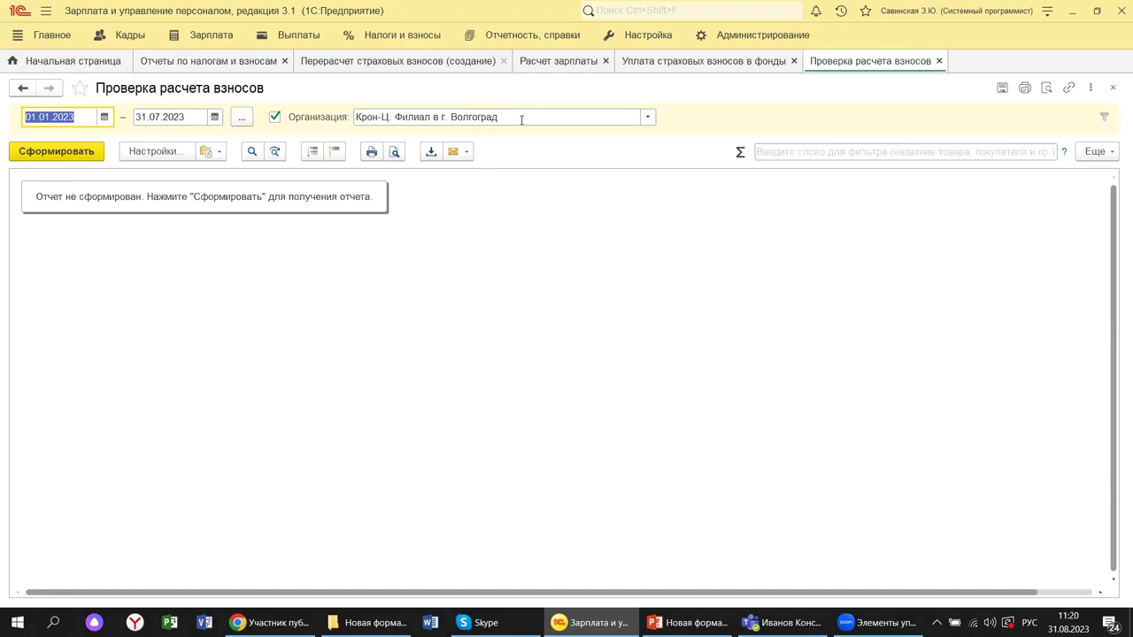
left_click(647, 117)
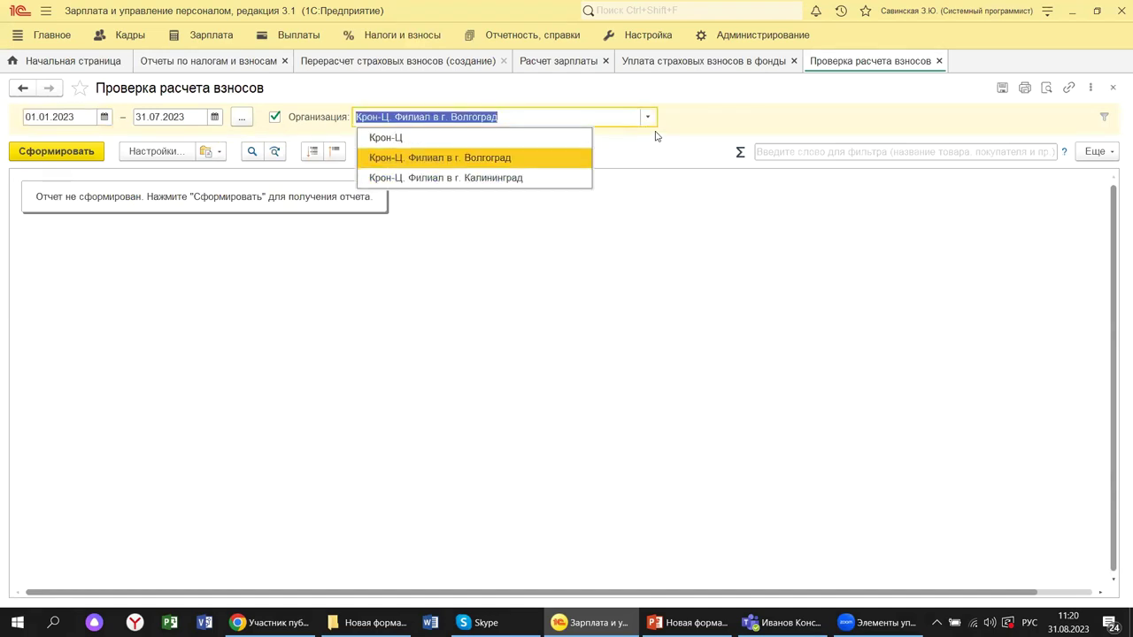
left_click(698, 123)
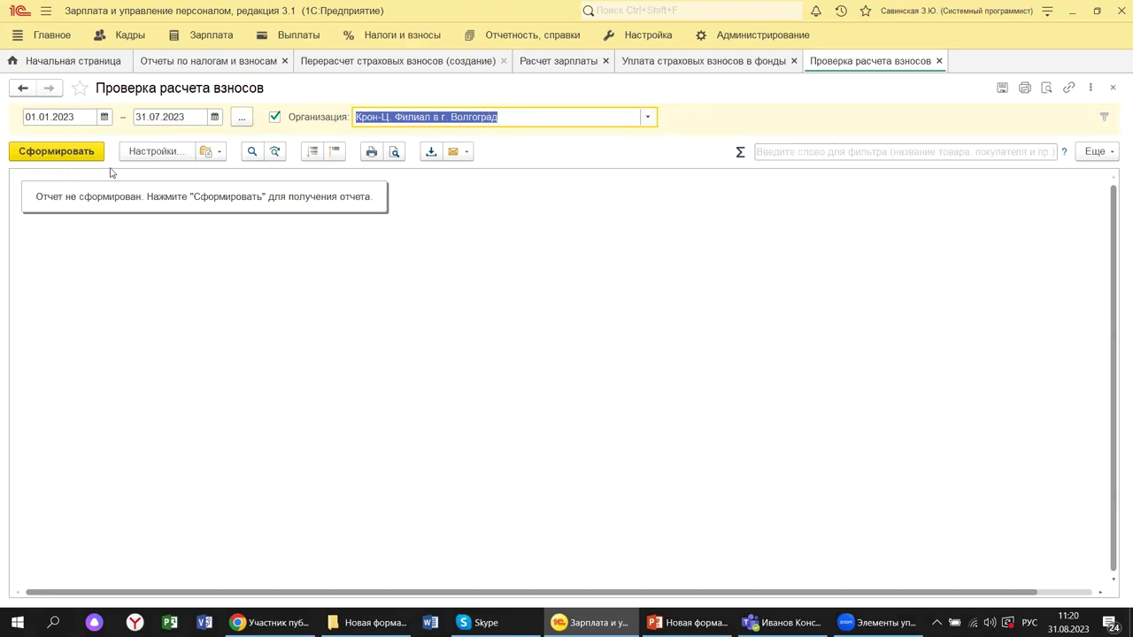
left_click(25, 152)
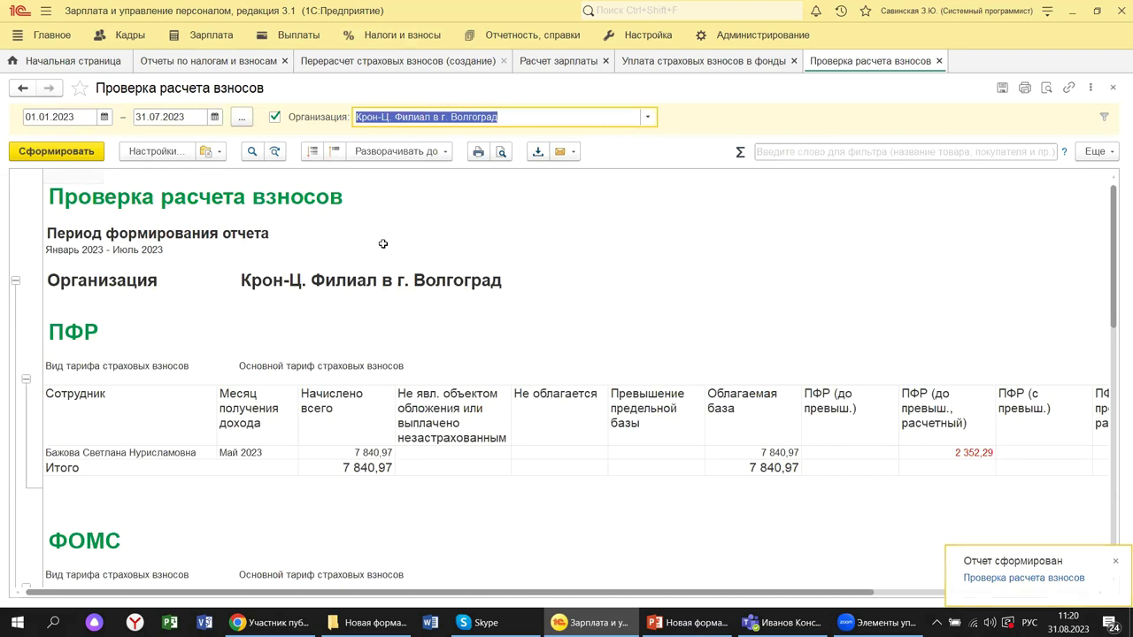
scroll(383, 244, "down", 1)
scroll(383, 245, "down", 5)
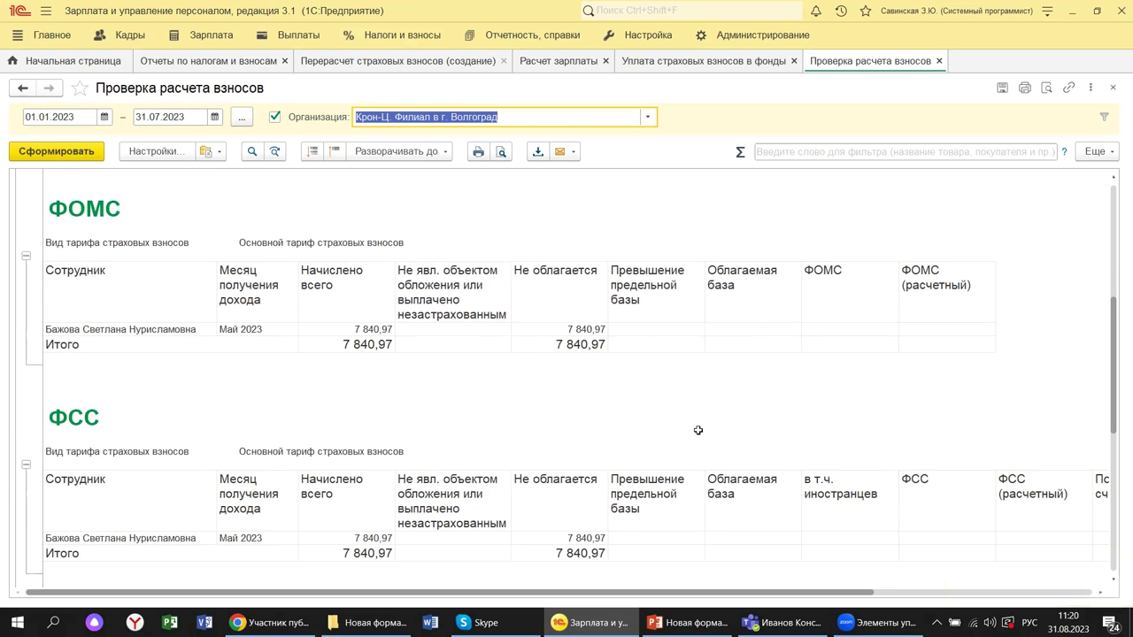
scroll(666, 396, "down", 12)
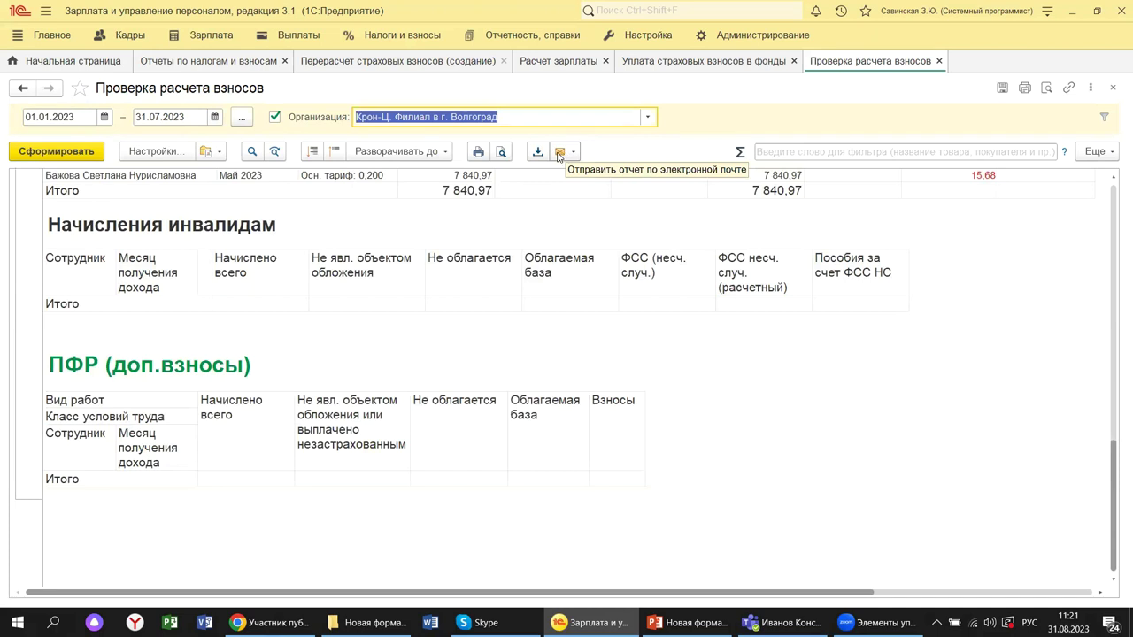
Step: Review the settings of the «Проверка расчета взносов» report and its nested reports, and close the report without changing them
left_click(147, 155)
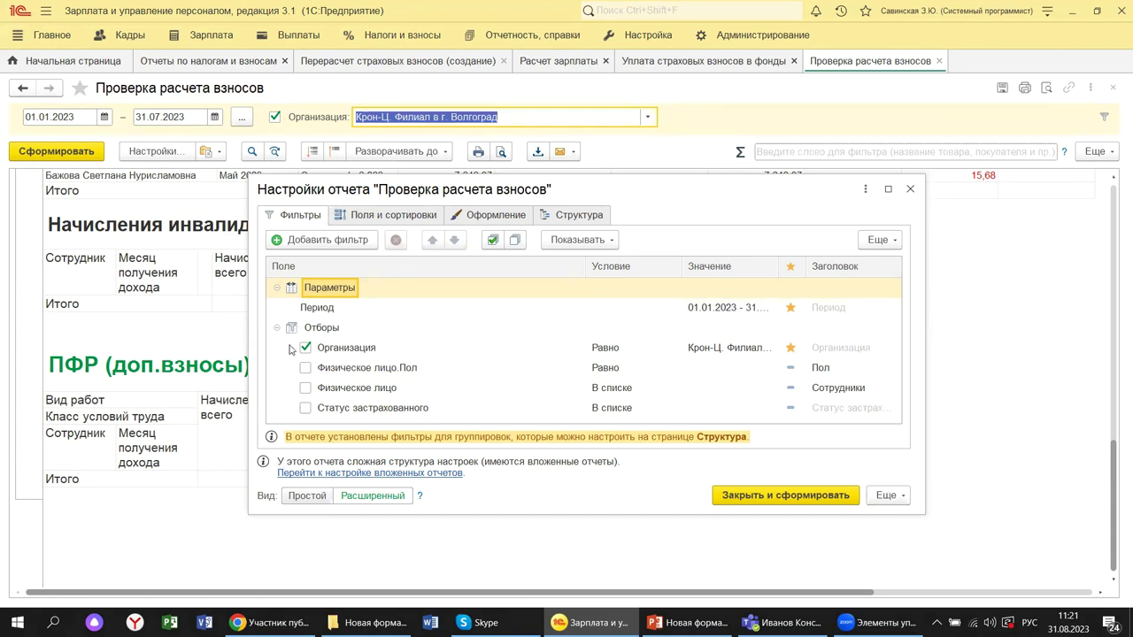
left_click(311, 475)
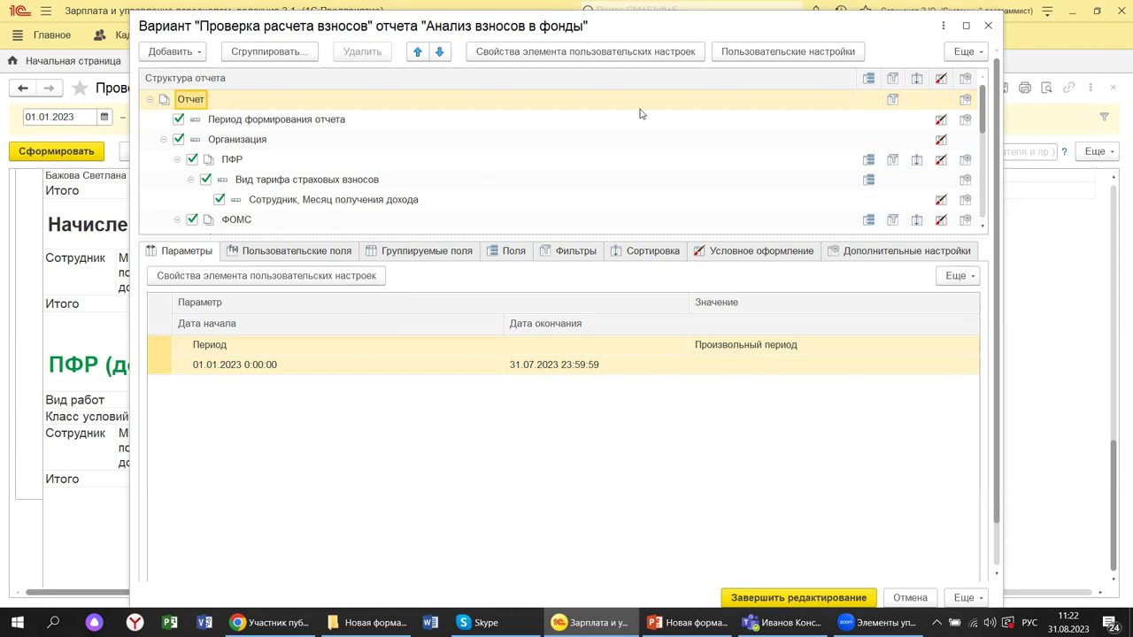
left_click(988, 25)
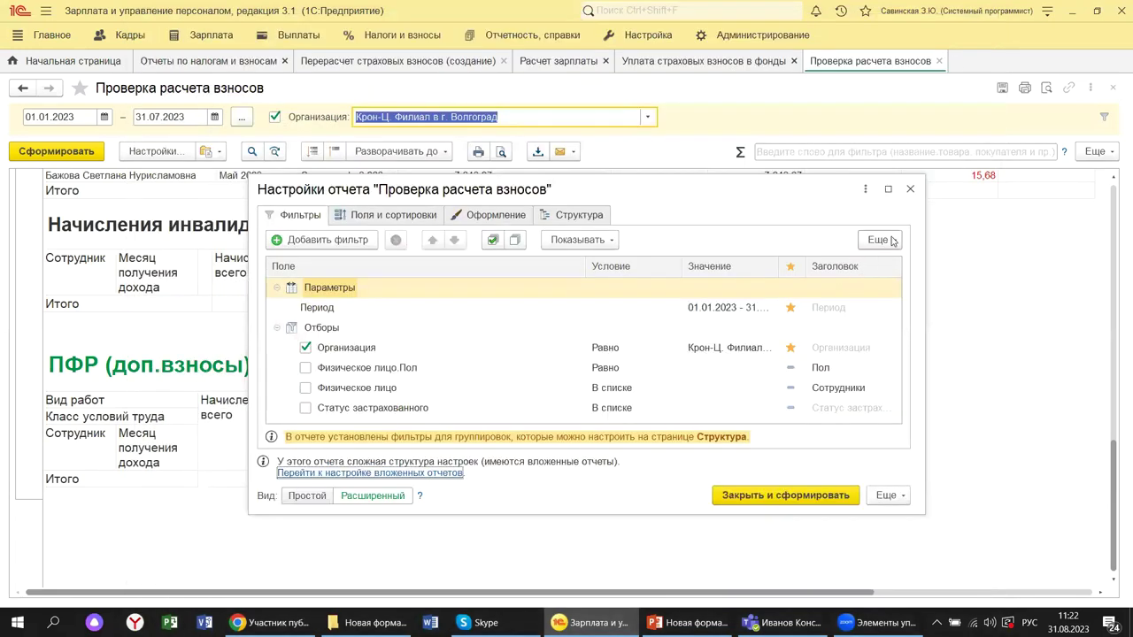
left_click(909, 188)
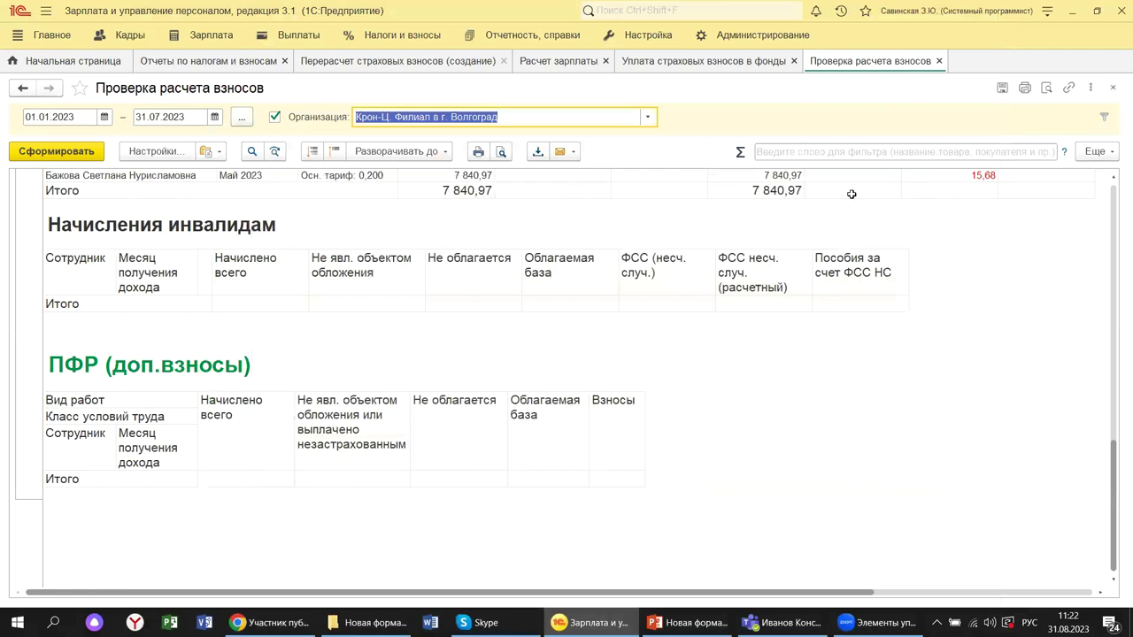
left_click(1114, 89)
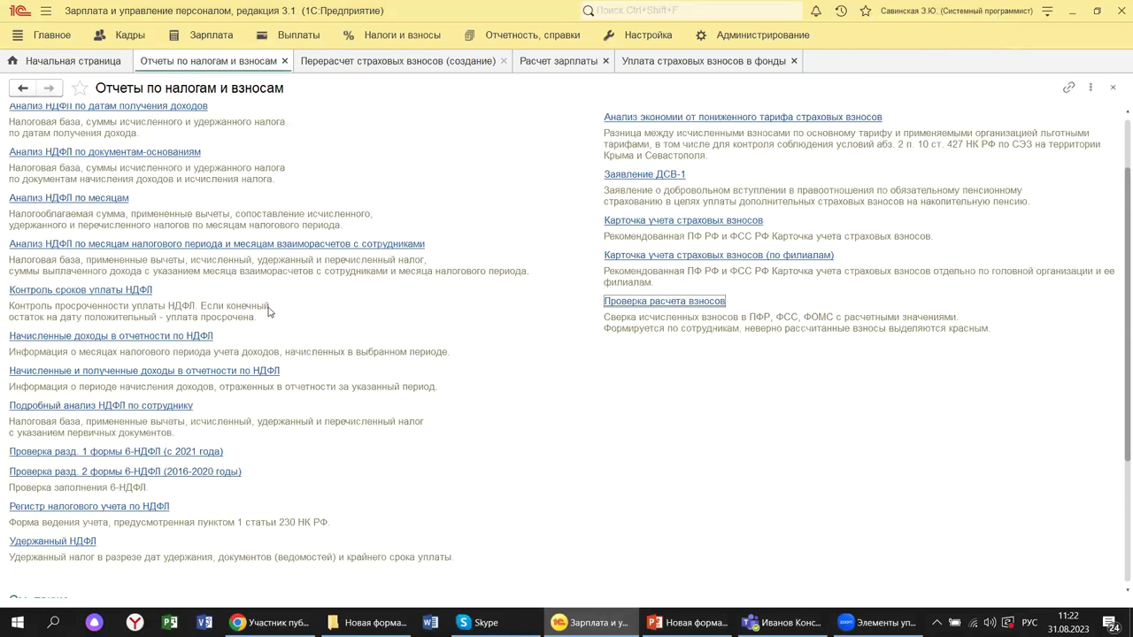
Step: Switch to the PowerPoint presentation about the new deferral application form and view the slide with the «Налоги и взносы» section
left_click(688, 622)
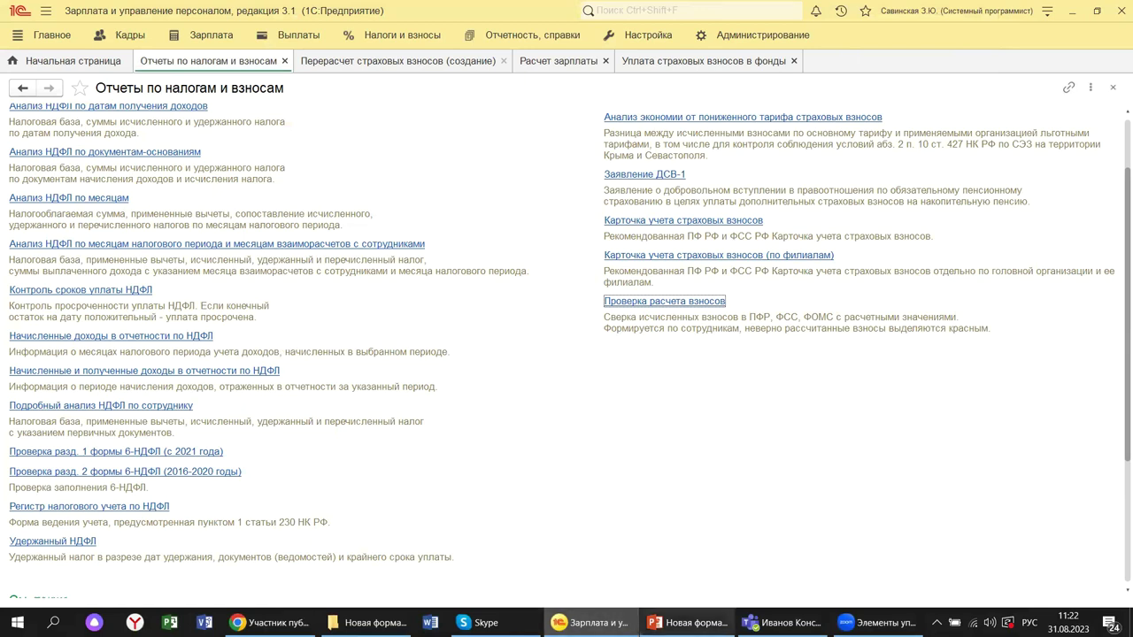
mouse_move(688, 623)
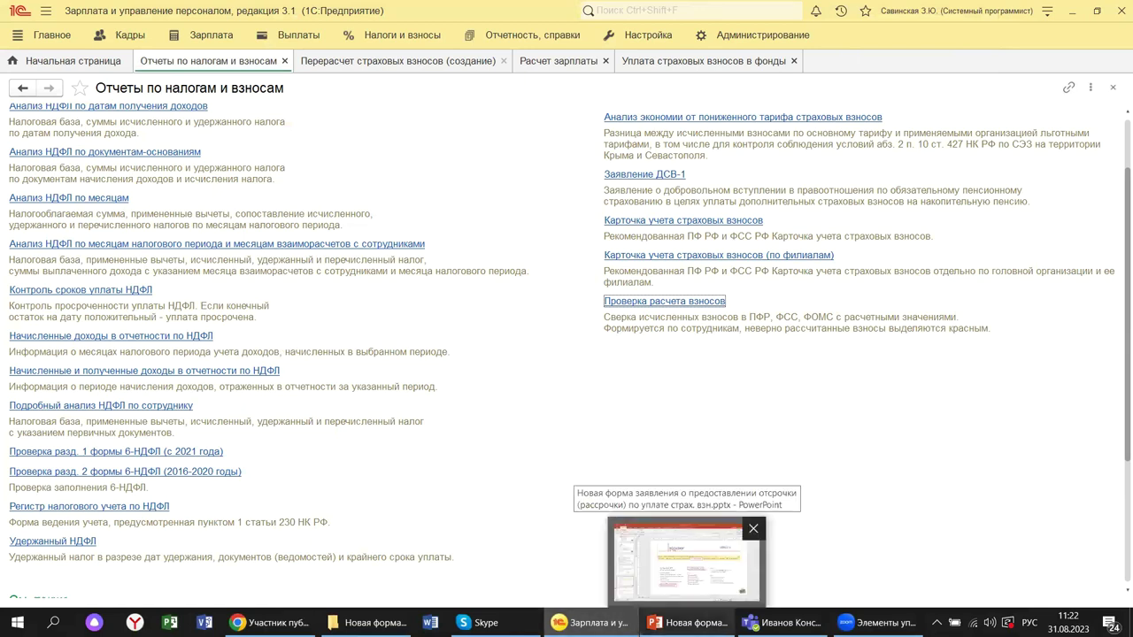
left_click(686, 562)
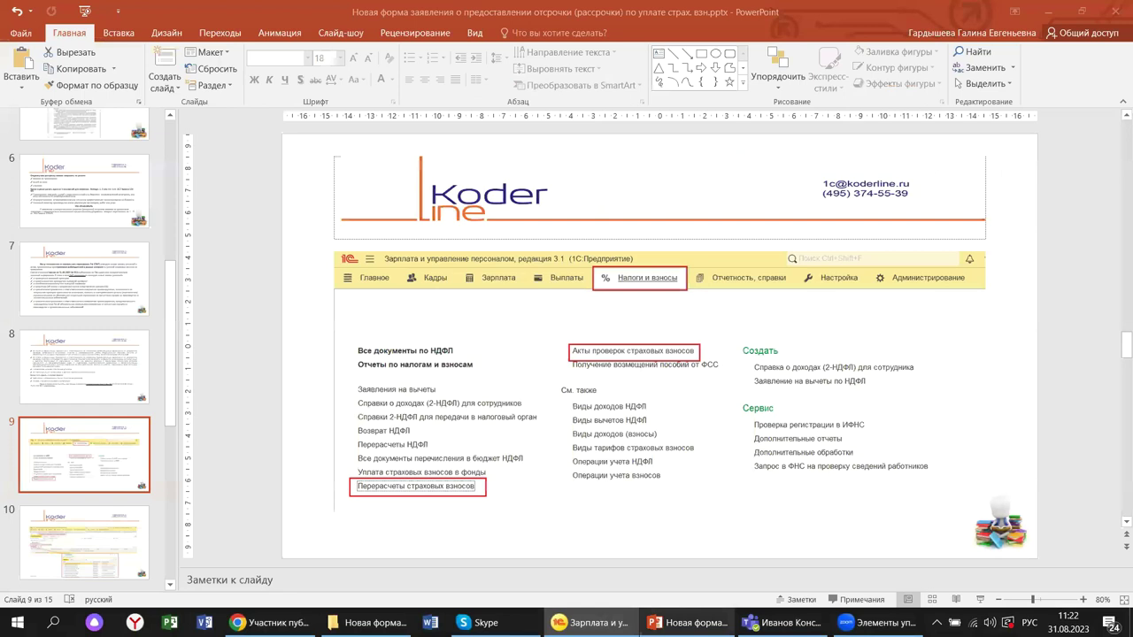
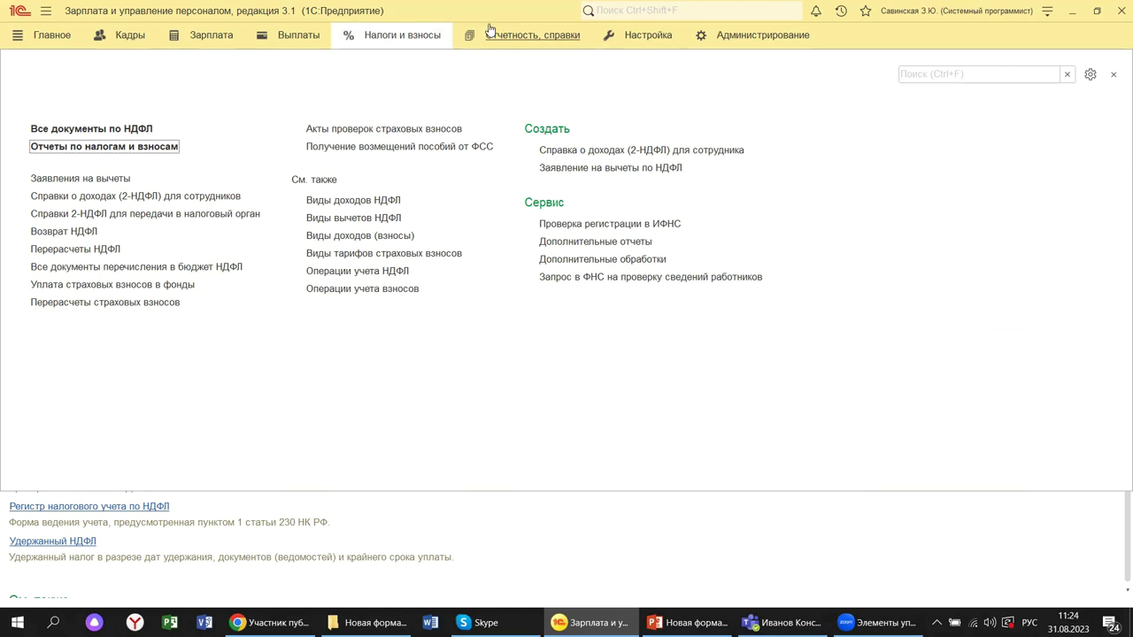
Step: Open the «1С-Отчетность» reports list and view the «1С:Кабинет сотрудника» connection page, closing that page unfilled
left_click(489, 30)
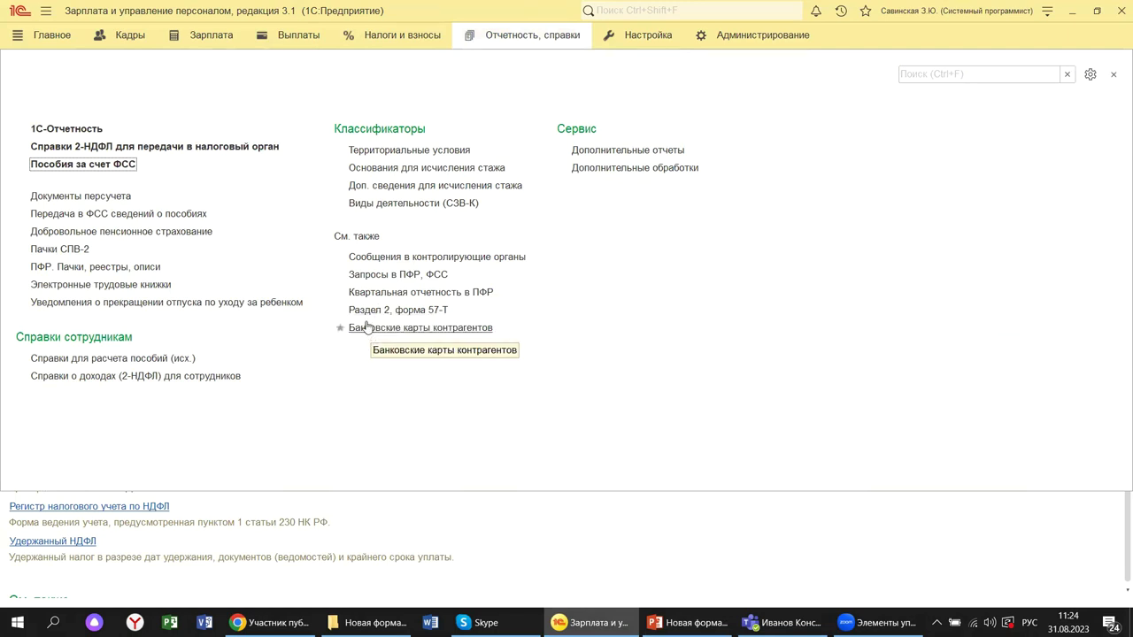
left_click(35, 131)
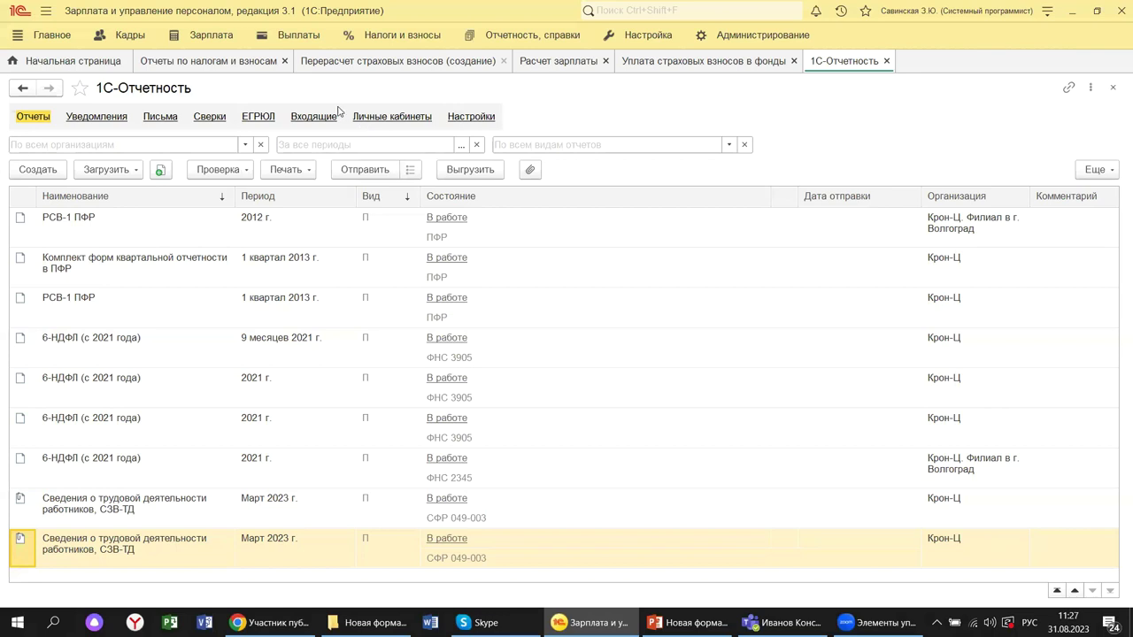
left_click(205, 31)
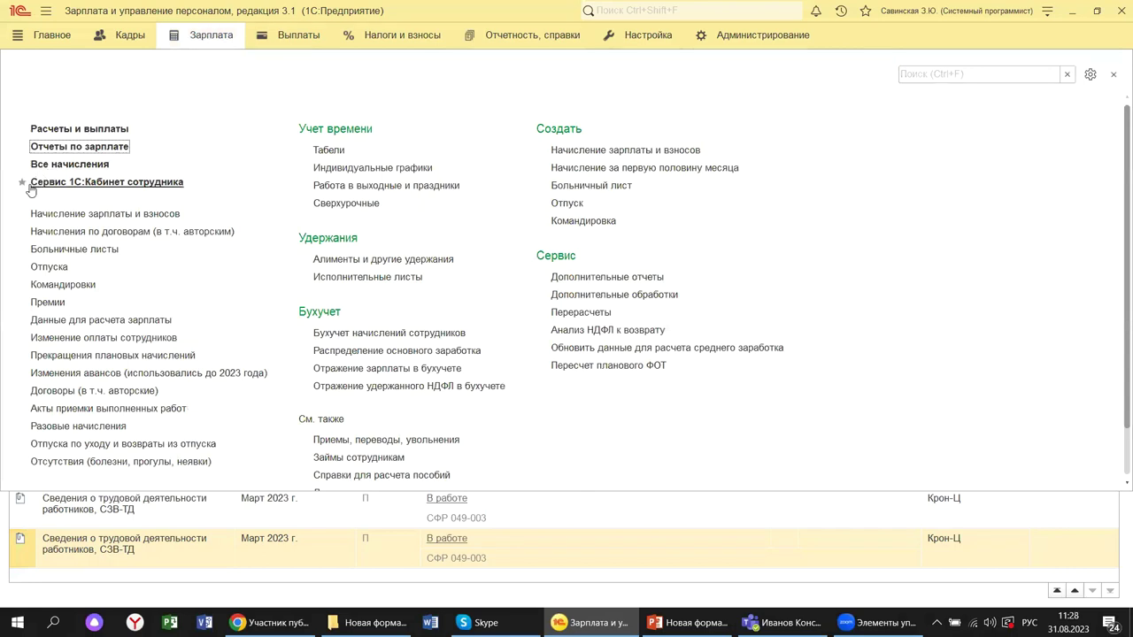
left_click(172, 188)
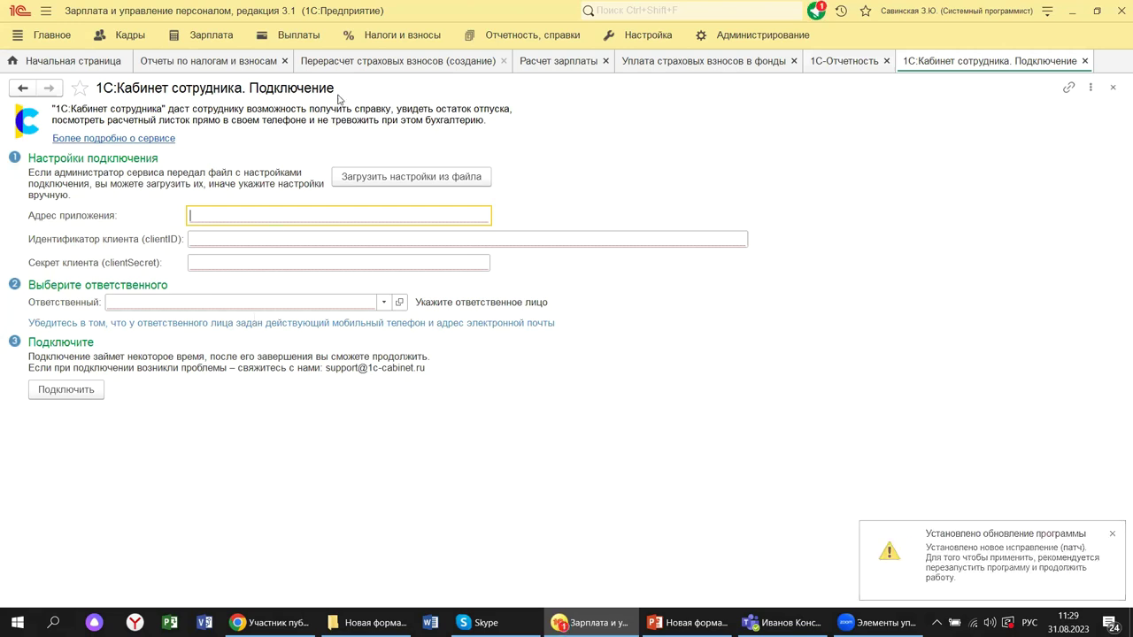
left_click(1085, 60)
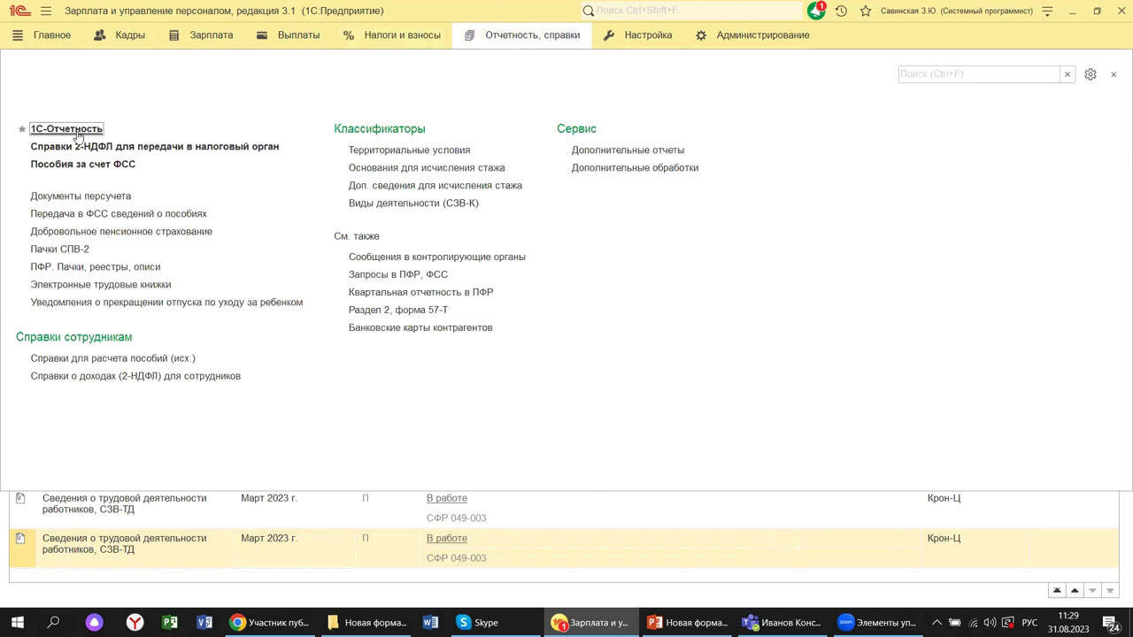
Step: Return to «1С-Отчетность» and view its «Личные кабинеты» section with links to the government portals
left_click(67, 129)
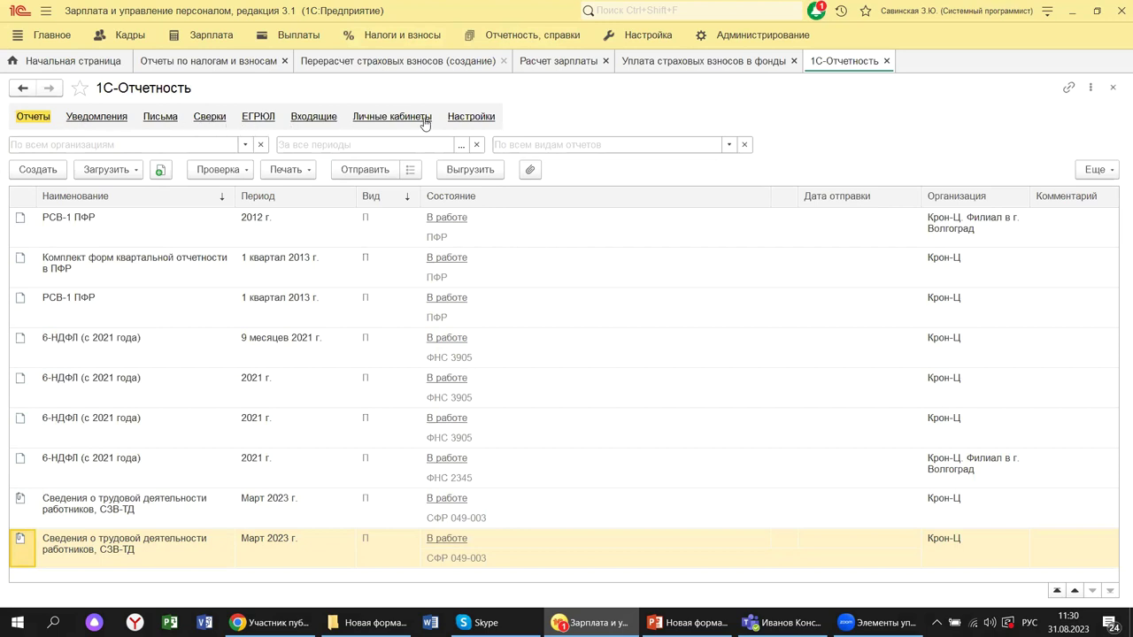
left_click(382, 124)
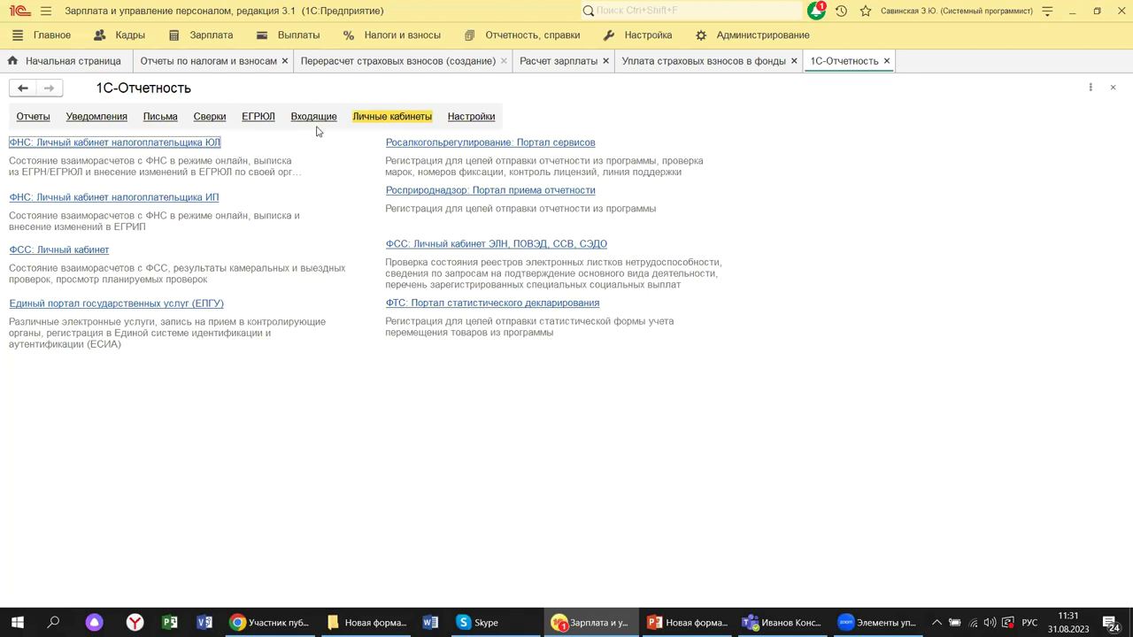
Step: View the 1С:Предприятие platform version in the «О программе» information, highlight that line, and close the window
left_click(1046, 14)
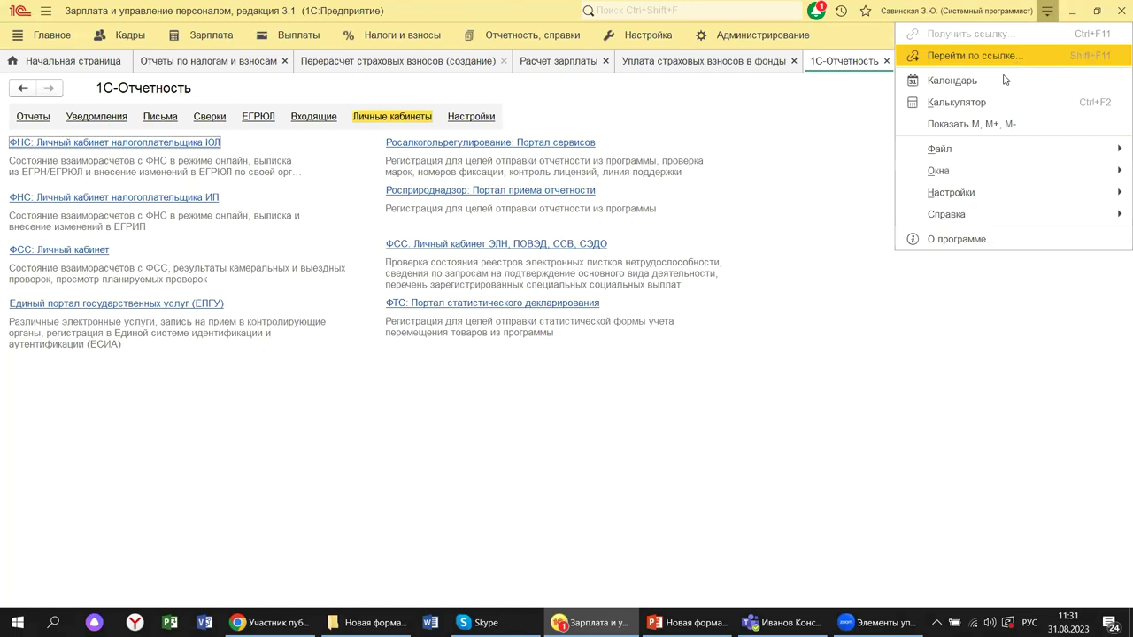
left_click(922, 241)
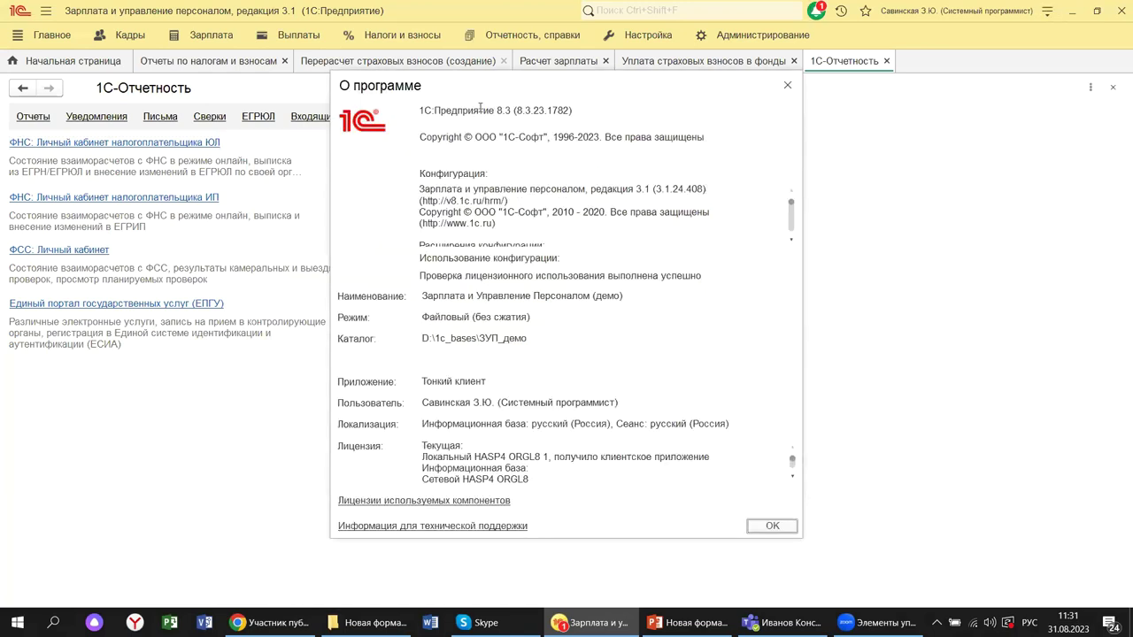
triple_click(423, 110)
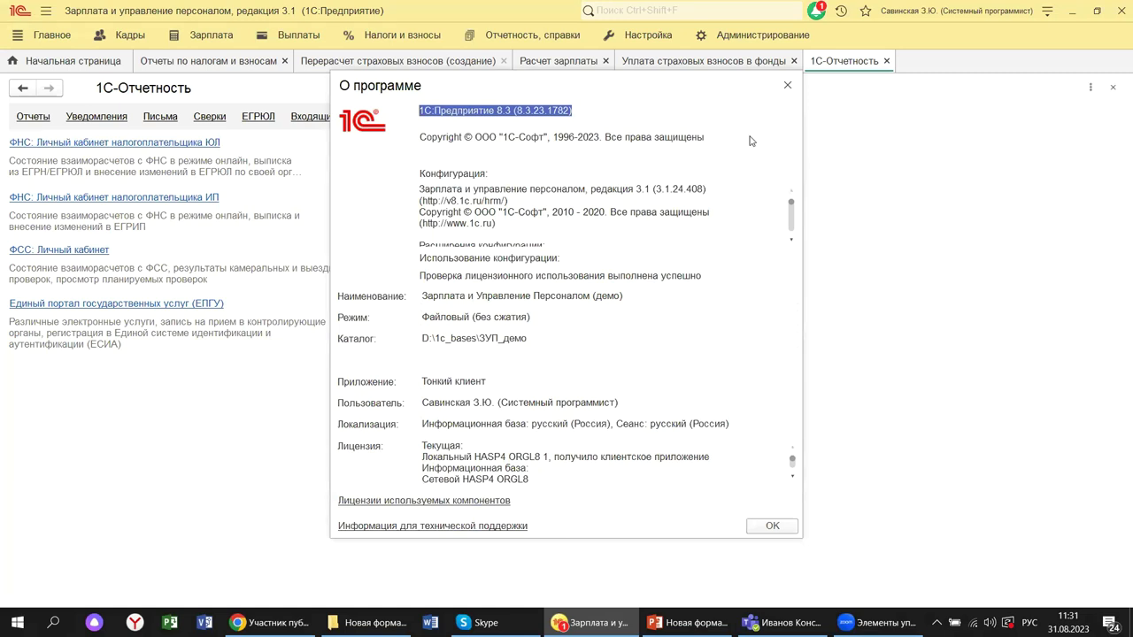
left_click(787, 86)
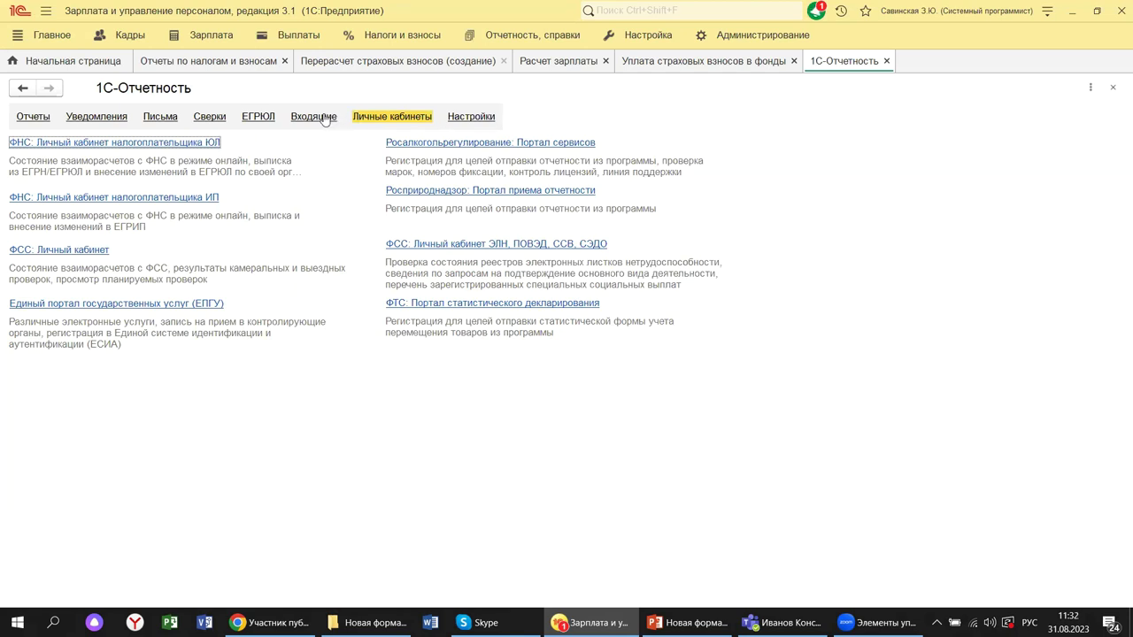
Step: View the «Отчеты», «Уведомления» and «Письма» sections of 1С-Отчетность, return to «Уведомления», and close 1С-Отчетность
left_click(37, 124)
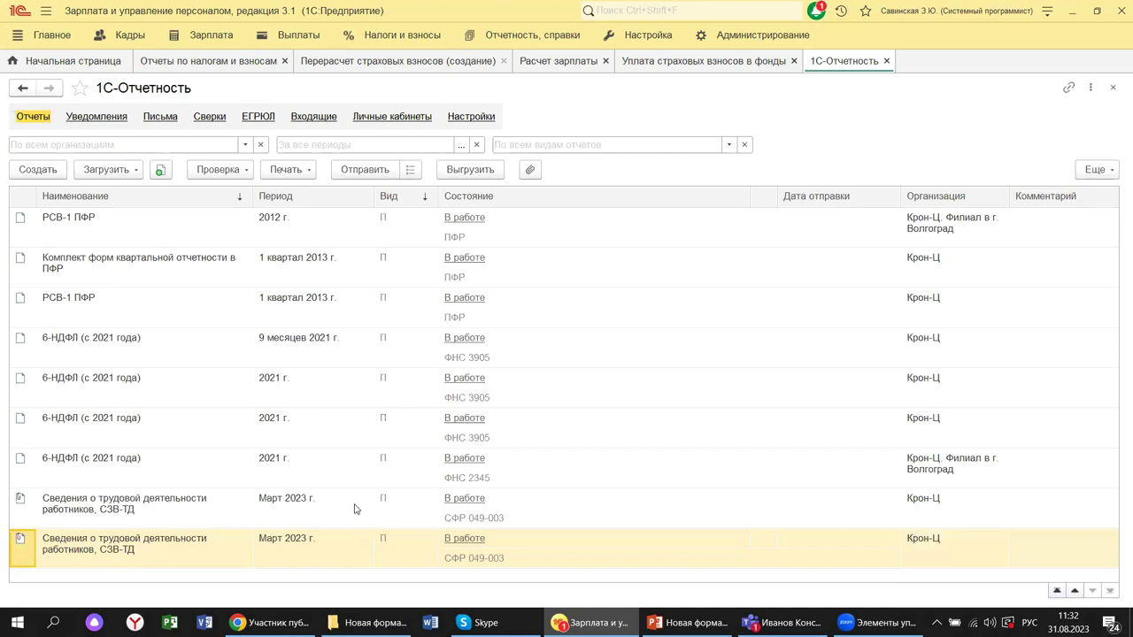
left_click(99, 118)
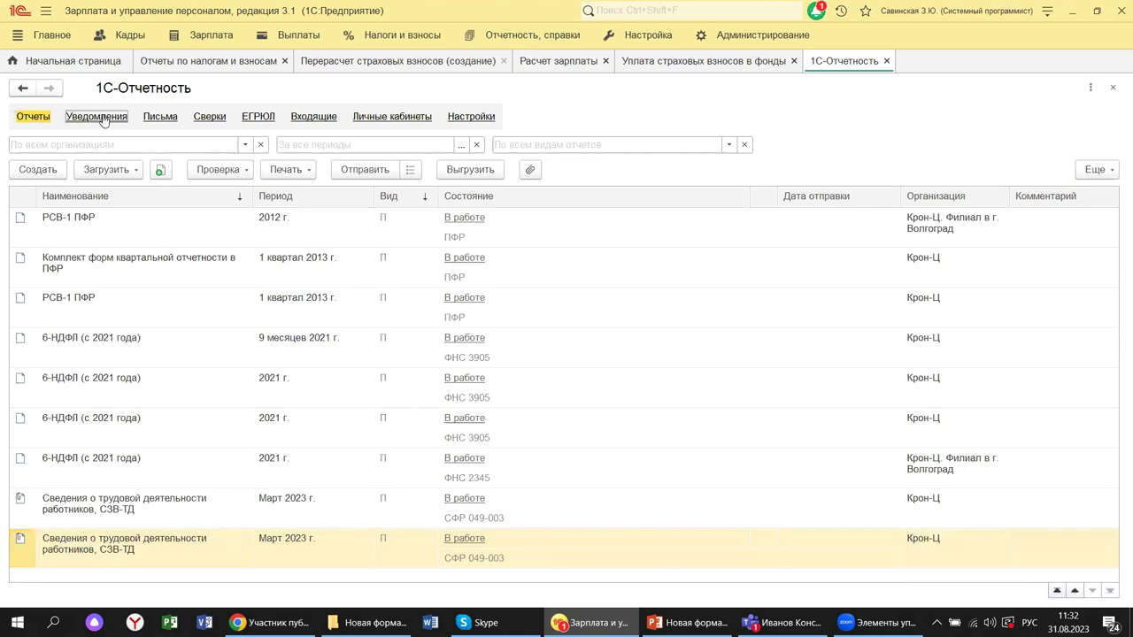
left_click(154, 119)
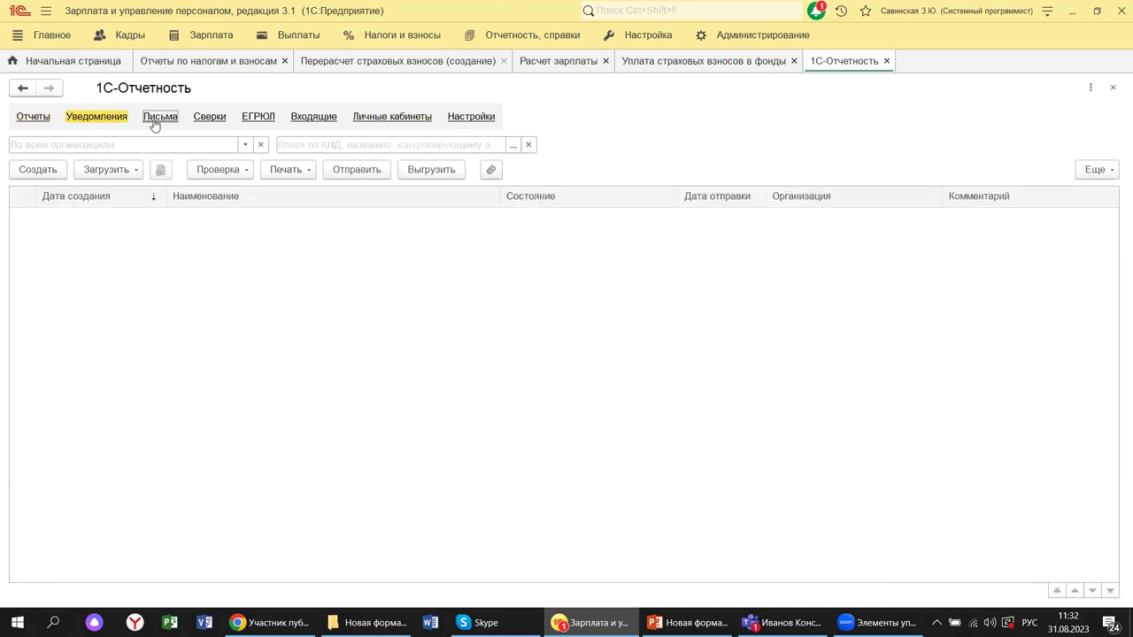
left_click(112, 120)
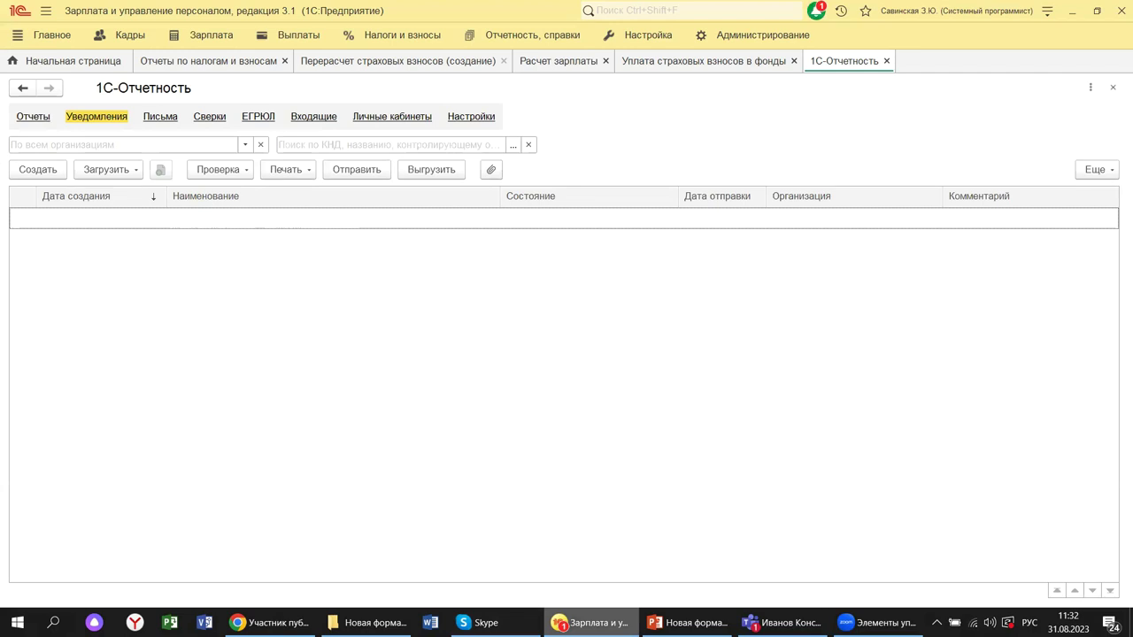
mouse_move(589, 623)
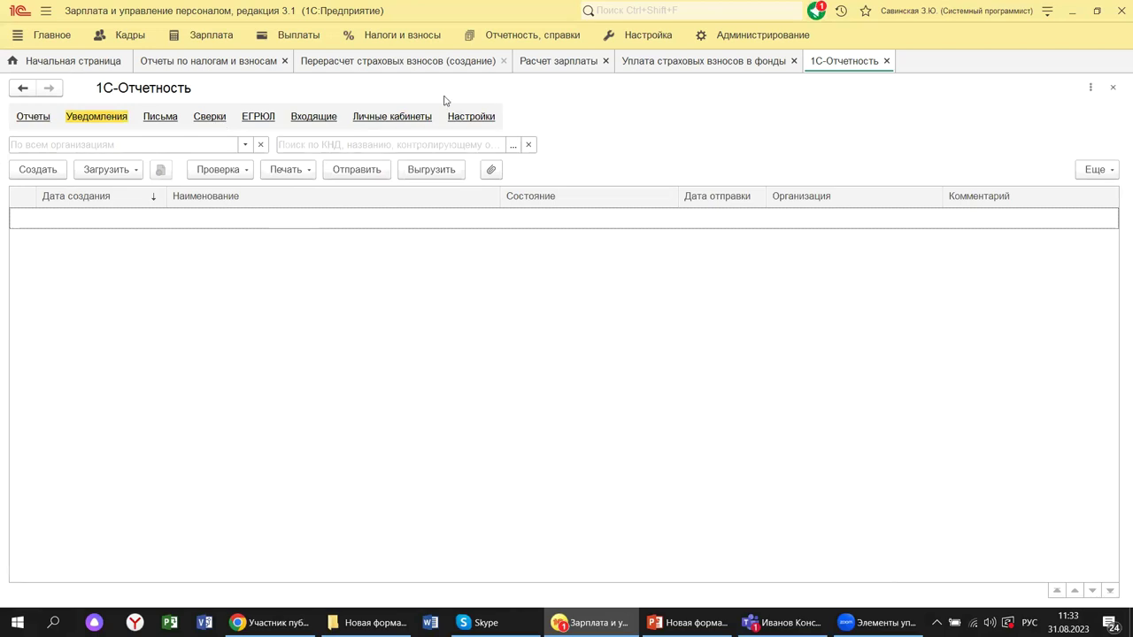
left_click(887, 61)
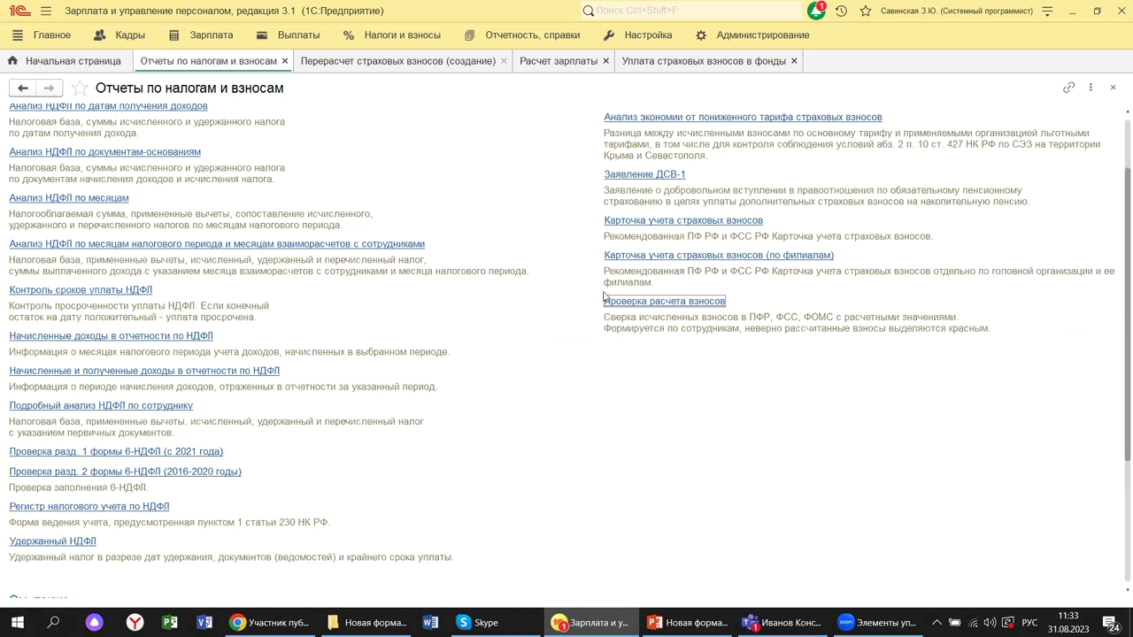
Step: Generate the «Карточка учета страховых взносов» report for Крон-Ц for 01.01.2023–31.12.2023, view it and close it
left_click(618, 225)
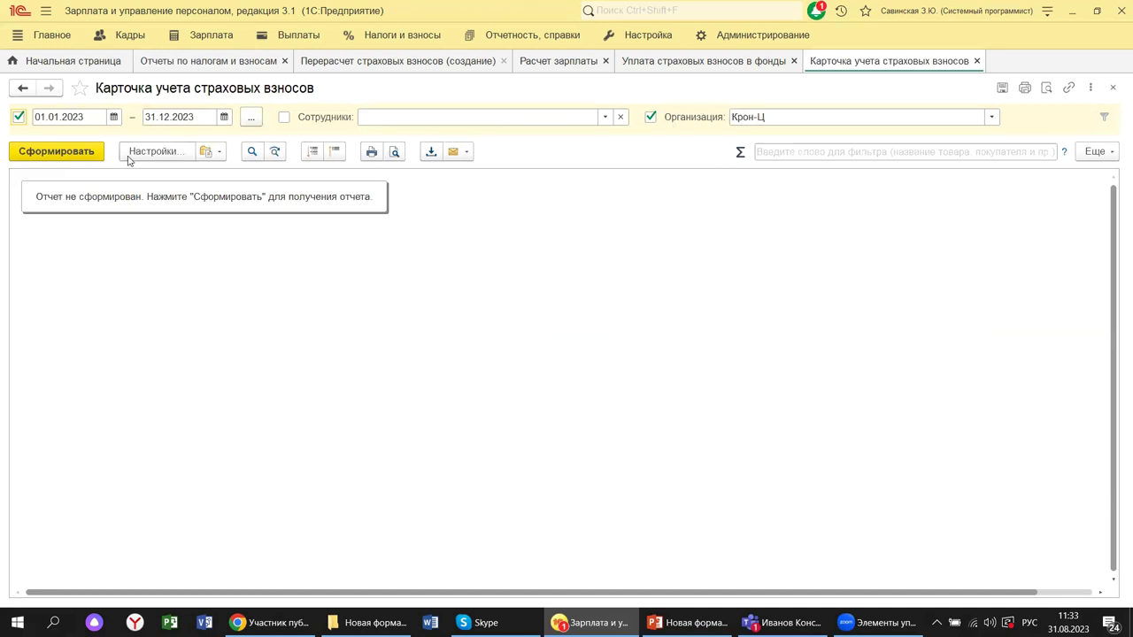
left_click(68, 154)
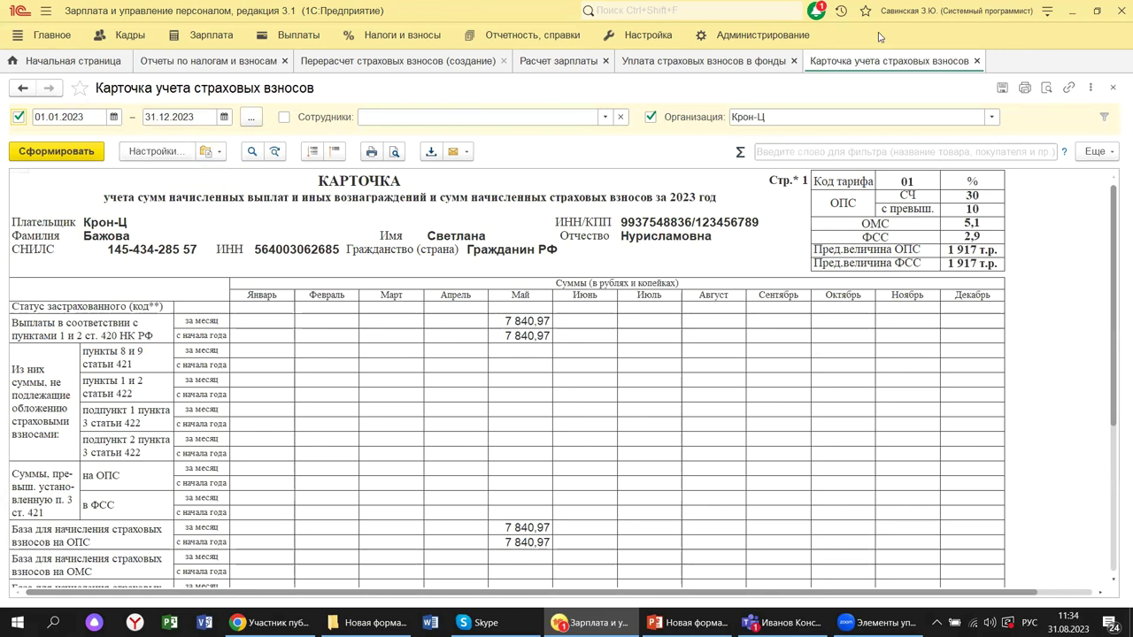
left_click(977, 60)
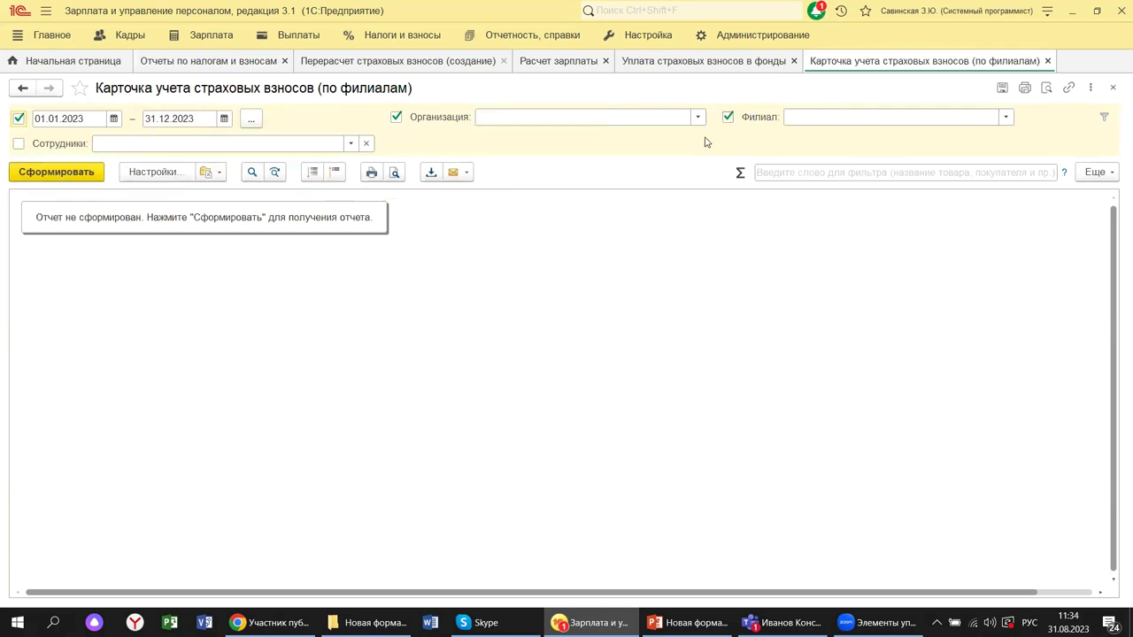
Step: Generate the «Карточка учета страховых взносов (по филиалам)» report for 01.01.2023–31.12.2023 with organization and branch left blank, and view the whole form
left_click(58, 177)
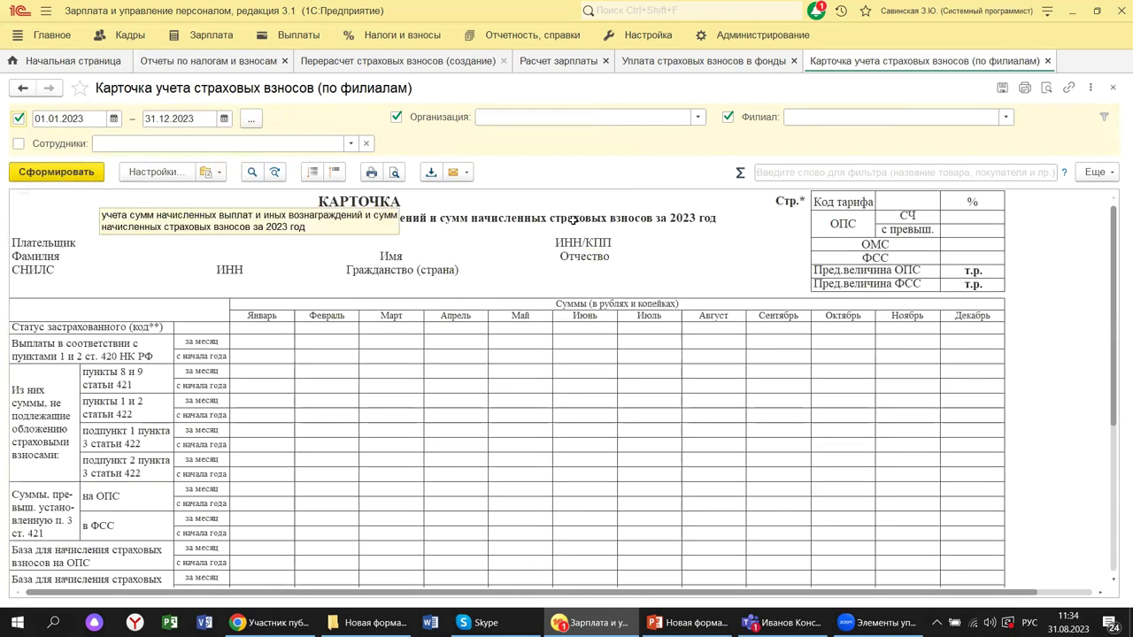
scroll(564, 211, "down", 10)
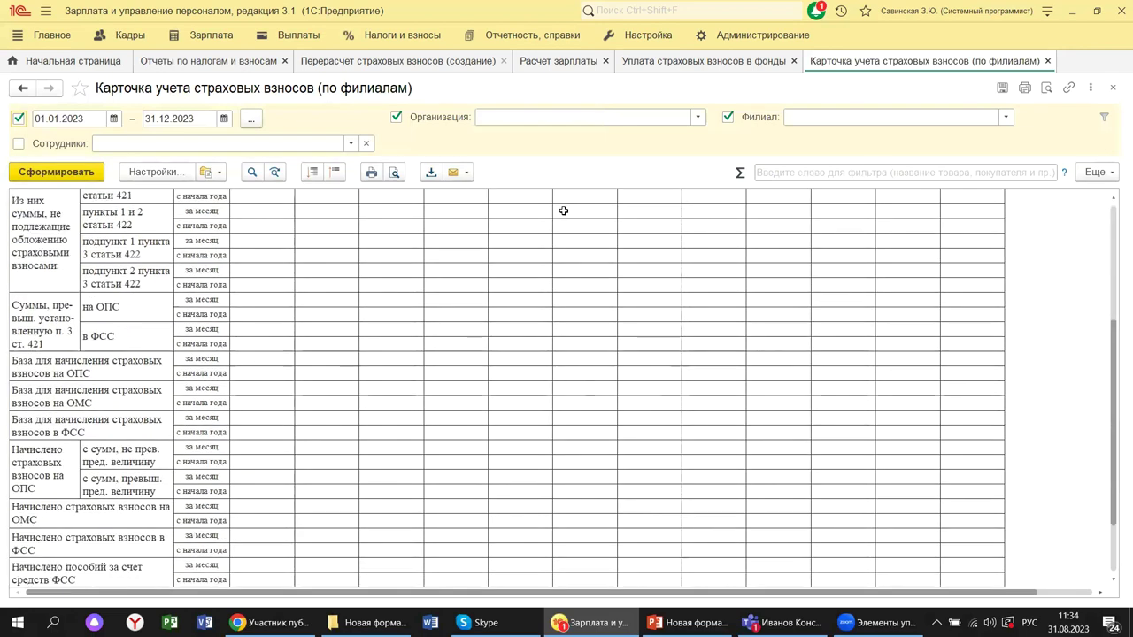
scroll(563, 211, "up", 2)
scroll(563, 209, "up", 10)
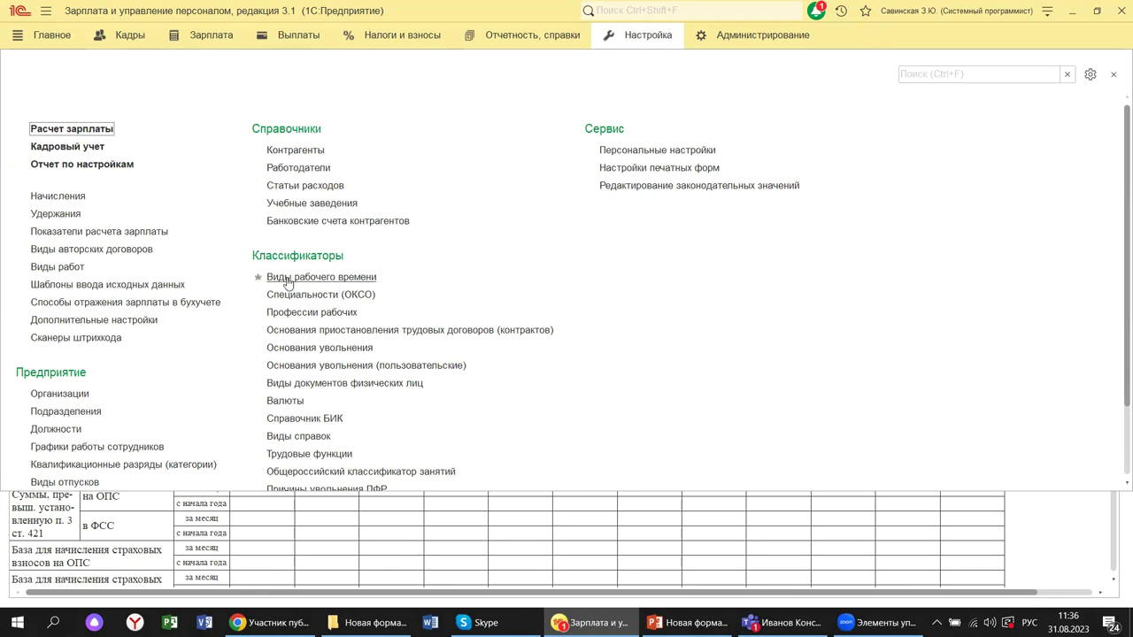
Step: Look through the commands of the «Настройка» and «Администрирование» sections and open «Общие настройки»
scroll(262, 277, "down", 2)
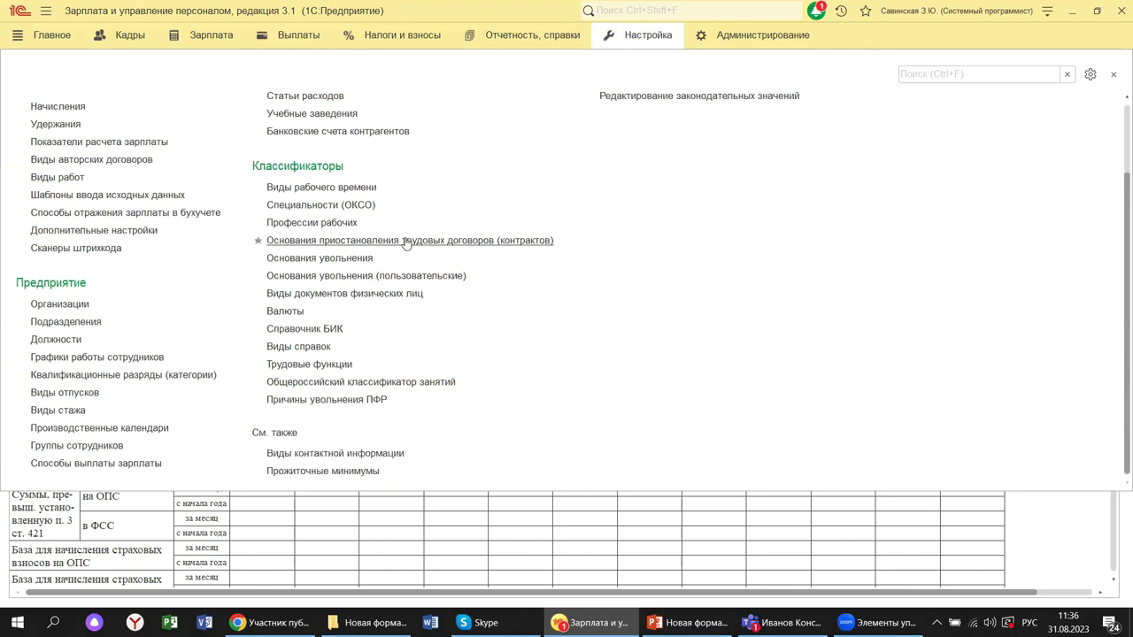
scroll(407, 245, "up", 1)
key("Right")
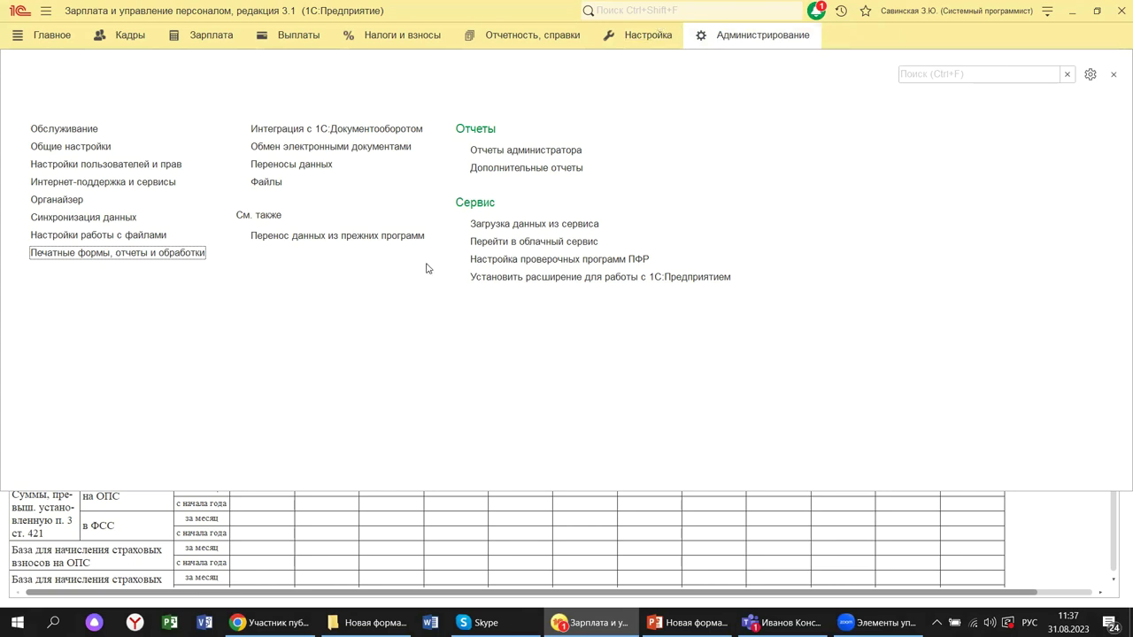
left_click(57, 147)
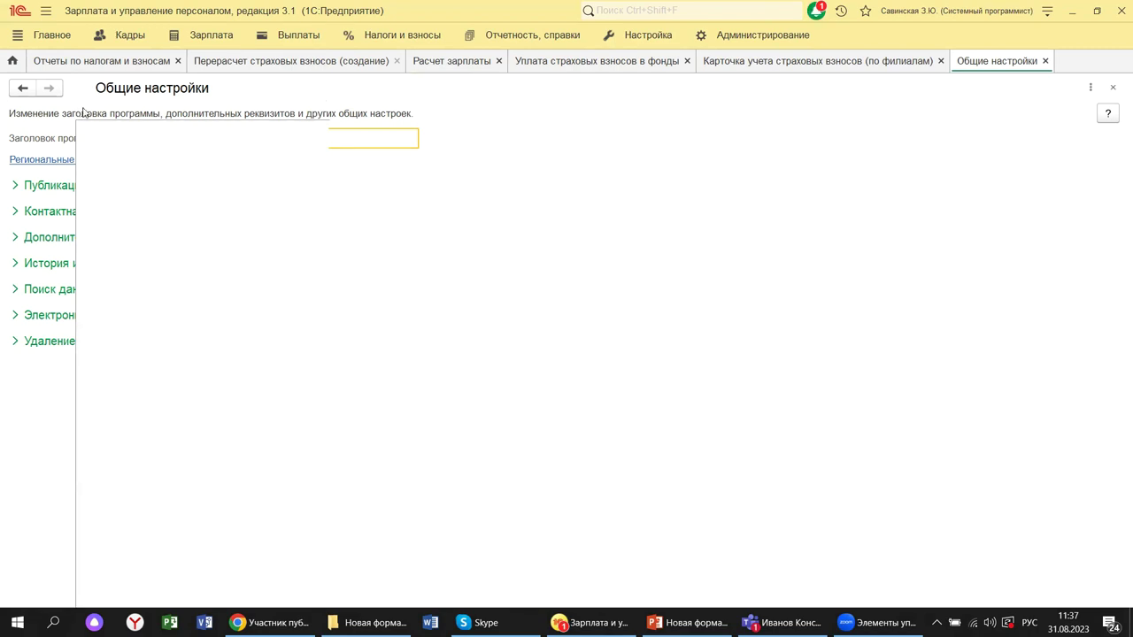
Step: Look through the «Кадры» and «Зарплата» sections, open the «Электронные трудовые книжки» list and view the document types offered for creation
left_click(124, 35)
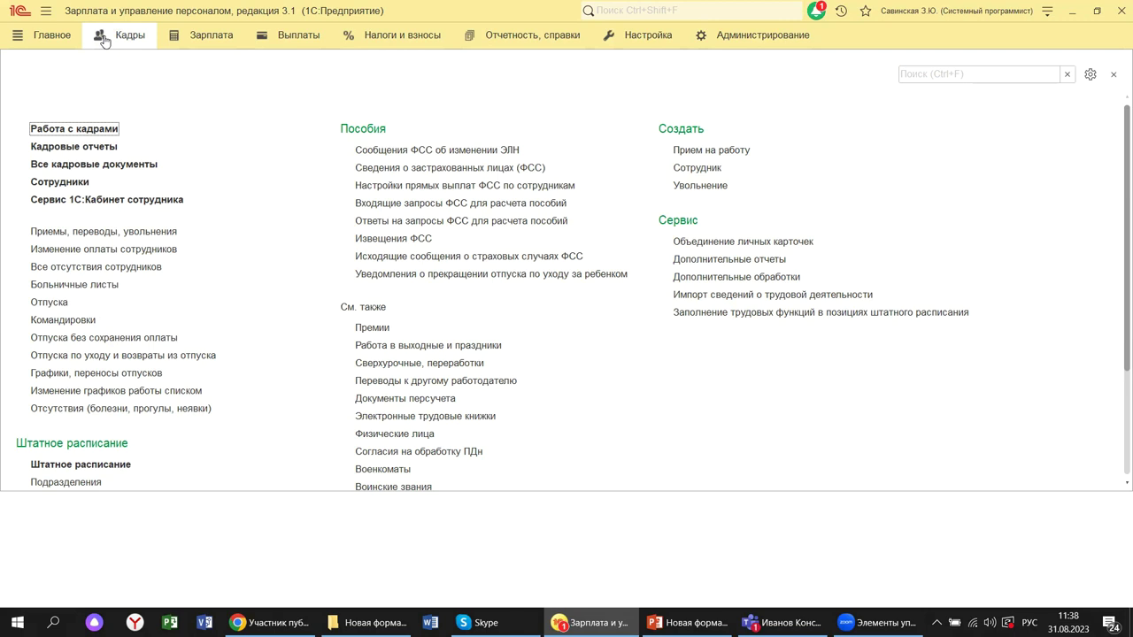
scroll(165, 227, "down", 3)
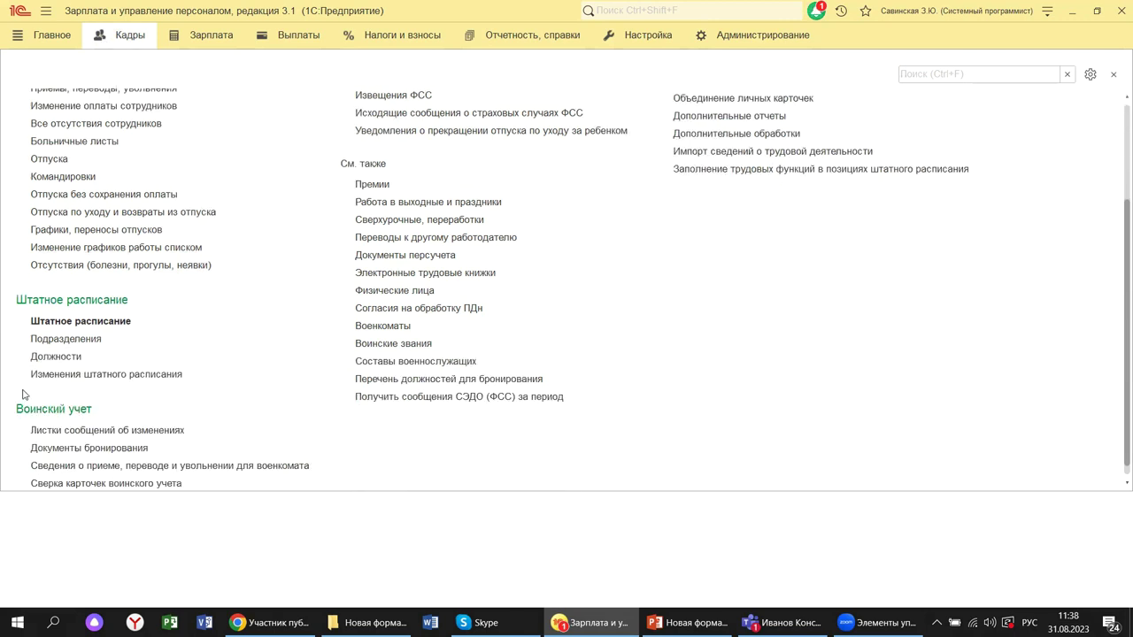
scroll(188, 447, "down", 1)
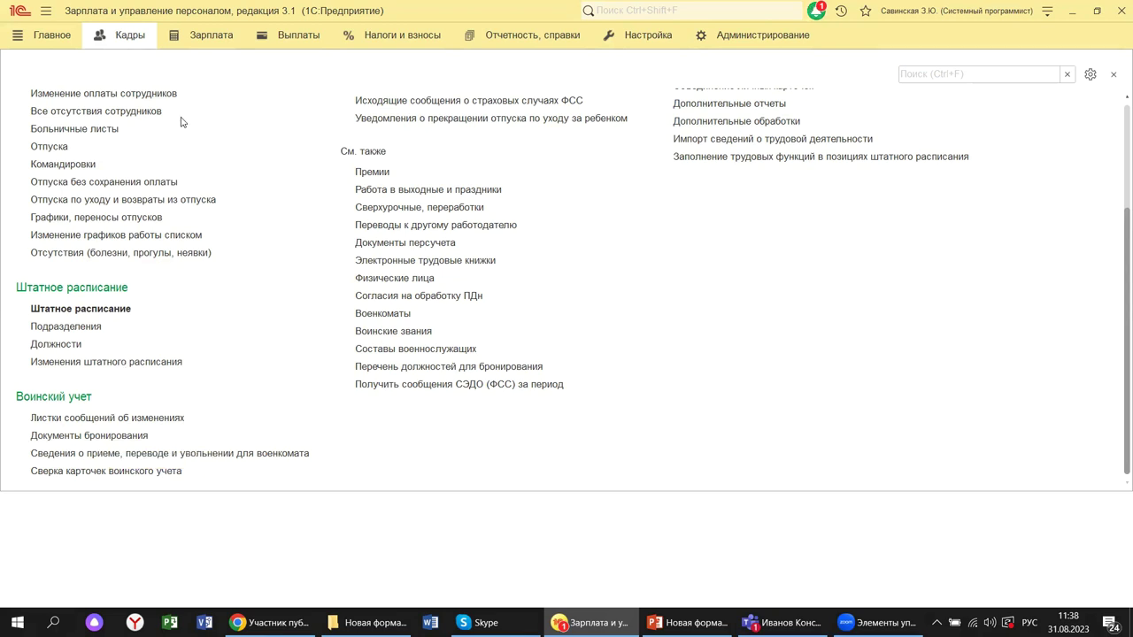
left_click(211, 32)
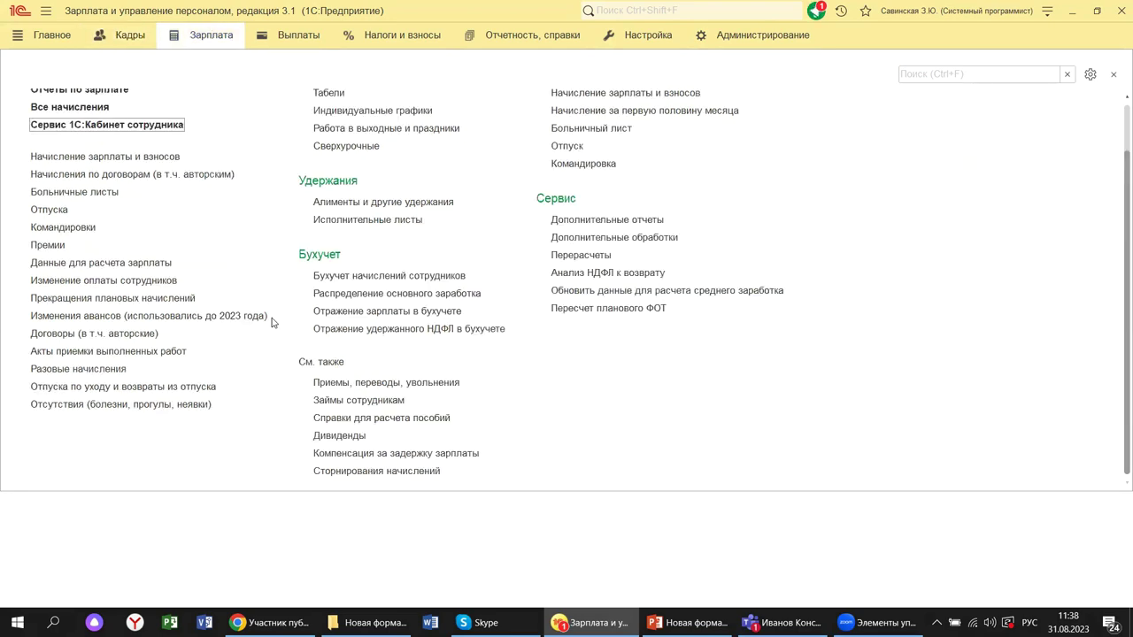
key("ctrl+shift+Tab")
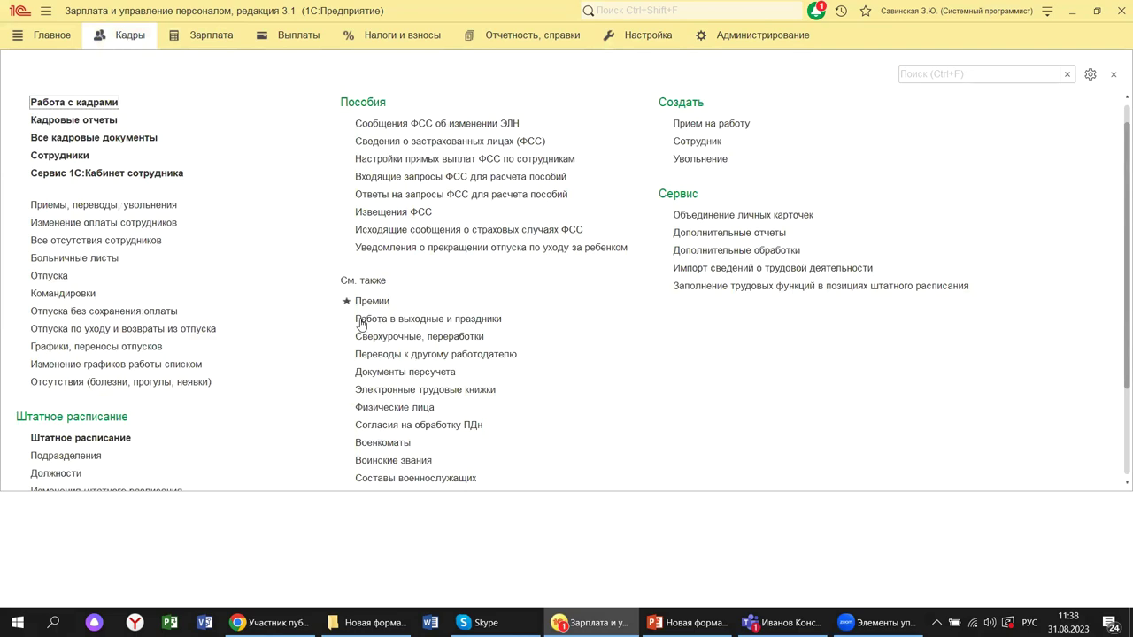
left_click(376, 390)
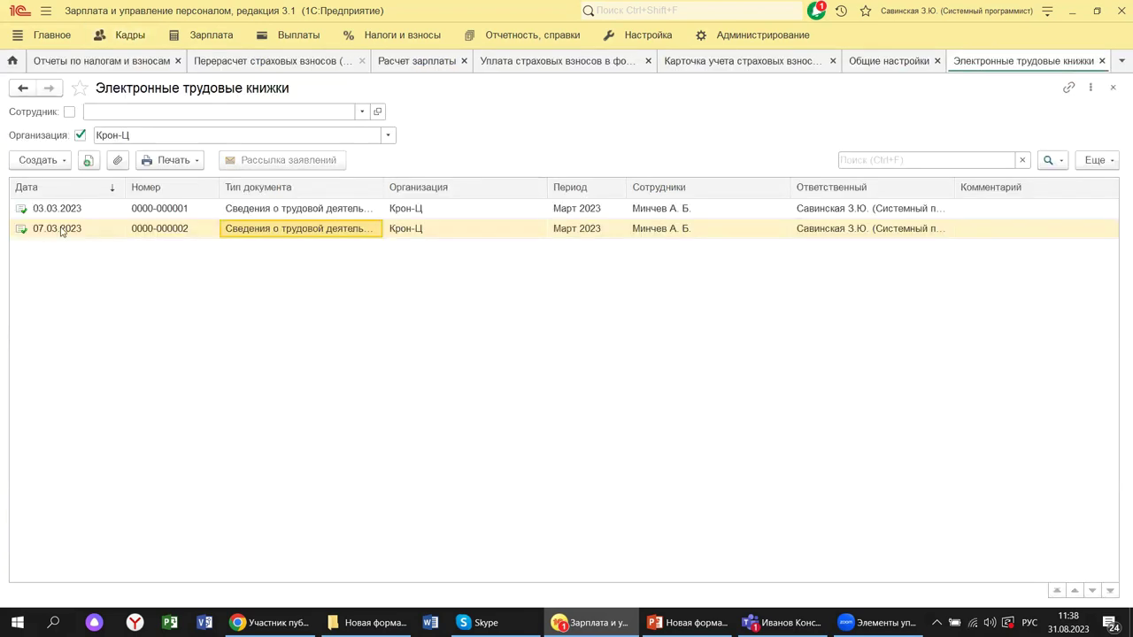
left_click(30, 164)
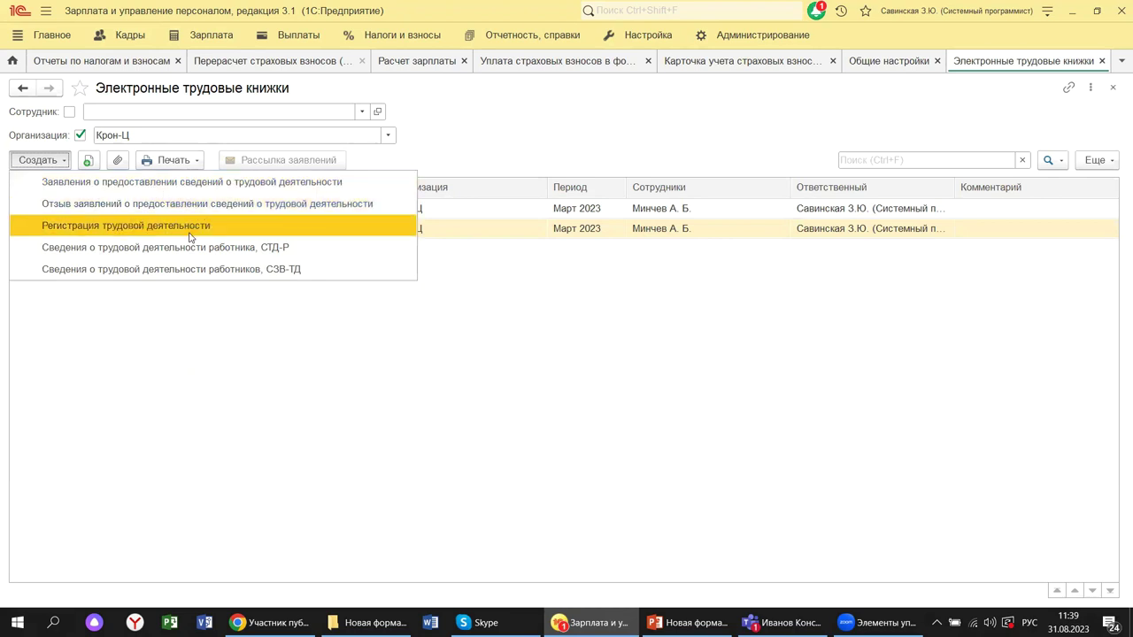
left_click(465, 142)
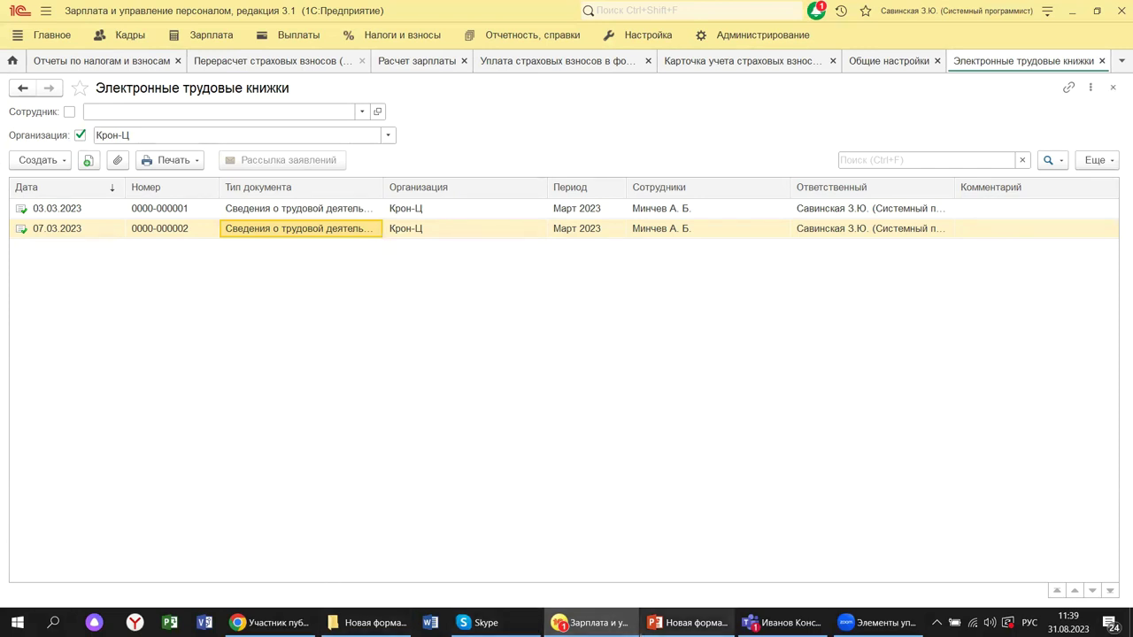
Step: Switch to the PowerPoint presentation about the new deferral application form and look through the slide thumbnails above the last slide
left_click(689, 622)
scroll(89, 372, "up", 3)
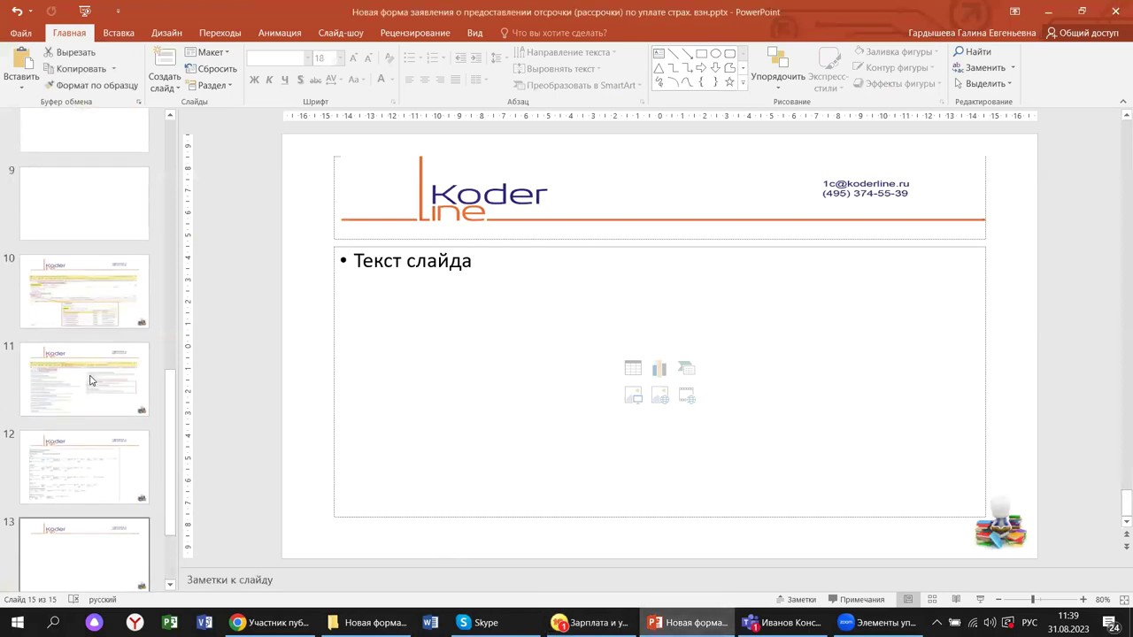